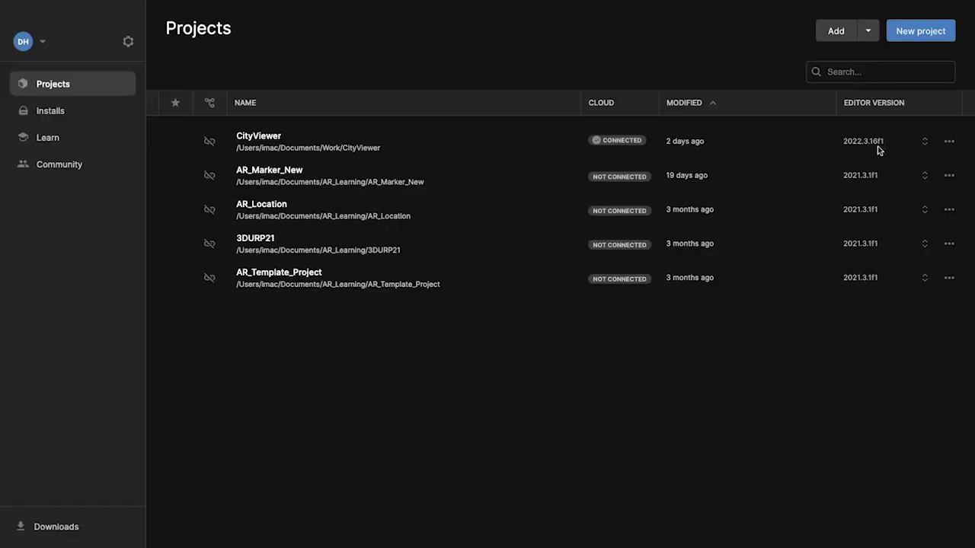
Create a new project named 3DMaps from the 3D (URP) template
{"action": "left_click", "coordinate": [922, 34]}
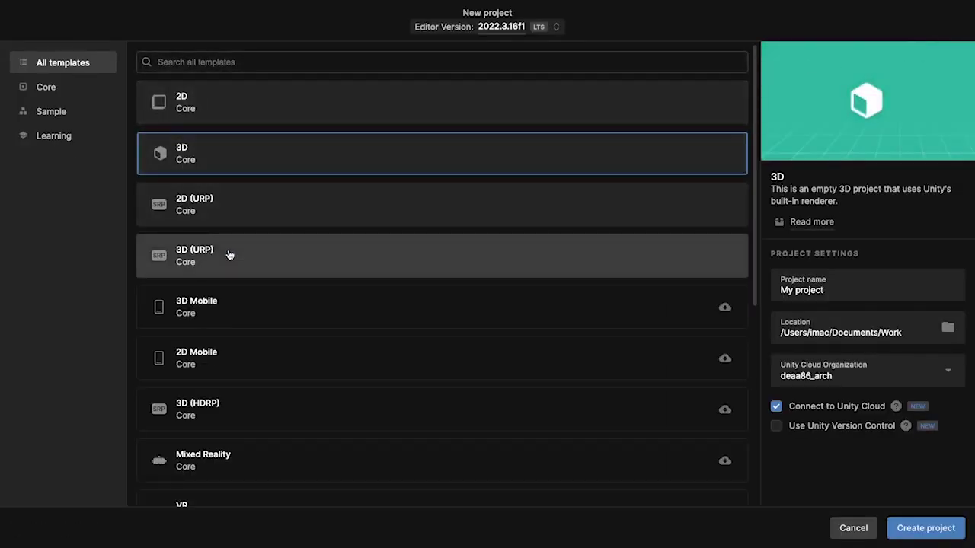
{"action": "left_click", "coordinate": [230, 255]}
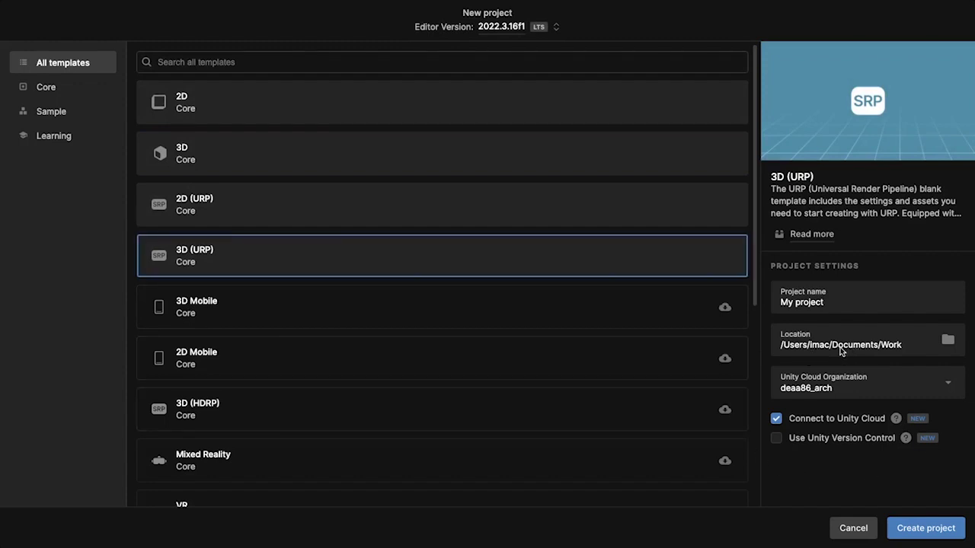
{"action": "left_click", "coordinate": [813, 303]}
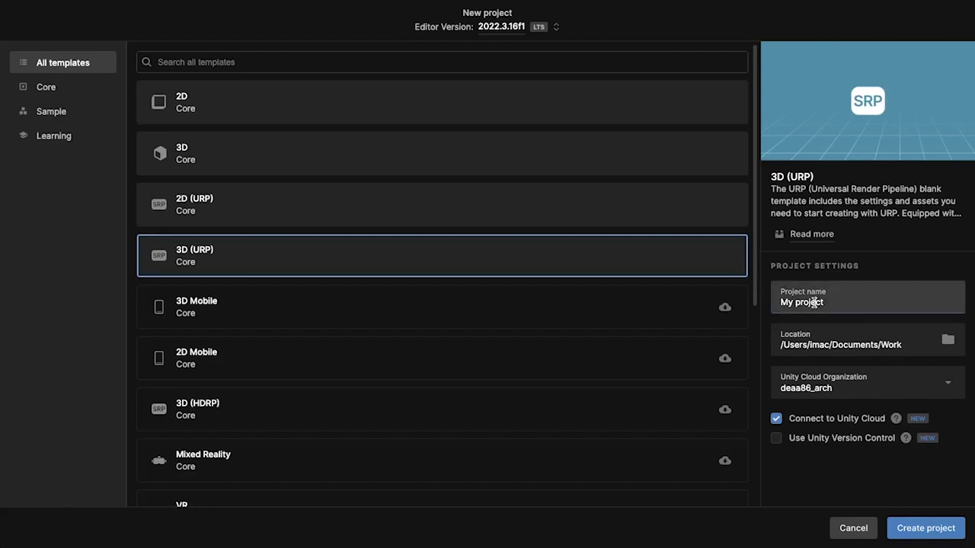
{"action": "triple_click", "coordinate": [814, 302]}
{"action": "type", "text": "3DMaps"}
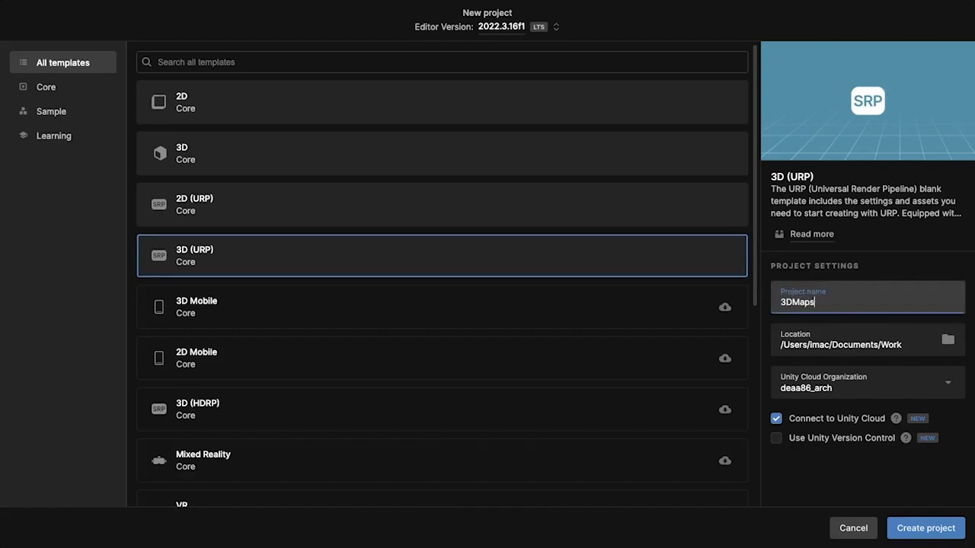
{"action": "left_click", "coordinate": [894, 530]}
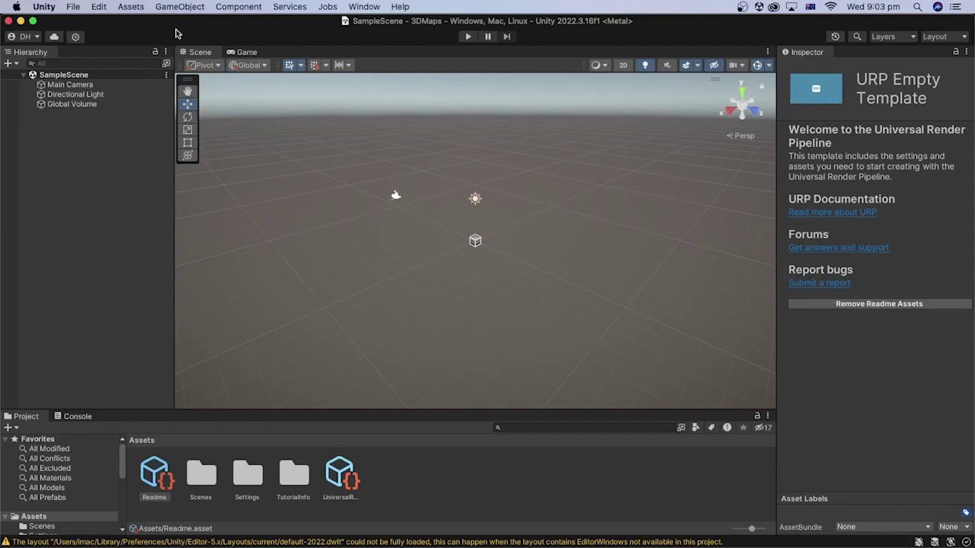
{"action": "left_click", "coordinate": [98, 9]}
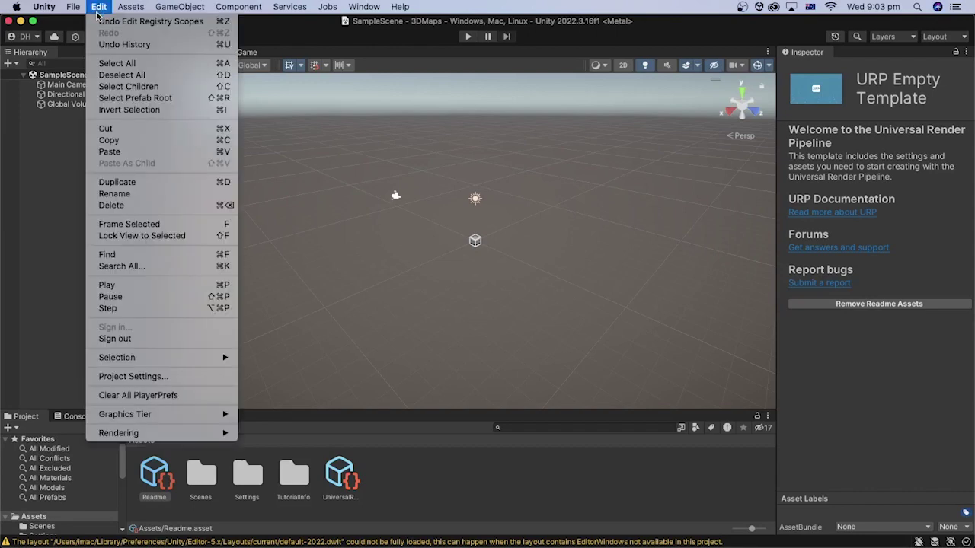
{"action": "left_click", "coordinate": [176, 378]}
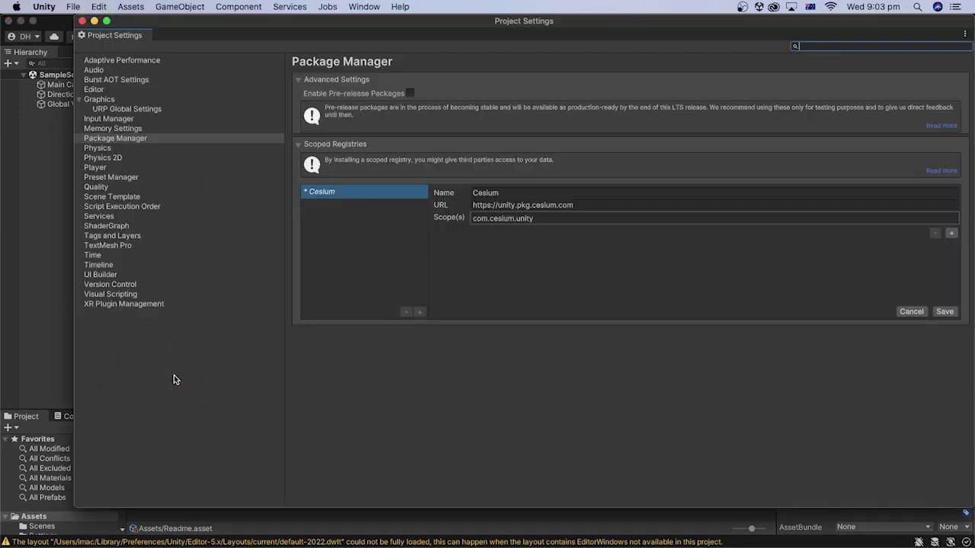
{"action": "left_click", "coordinate": [138, 142]}
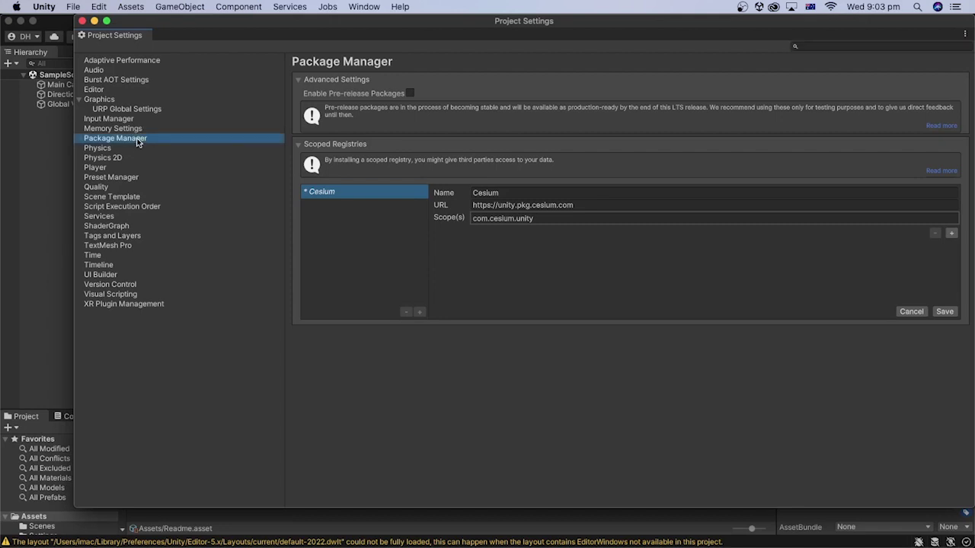
{"action": "left_click", "coordinate": [513, 195]}
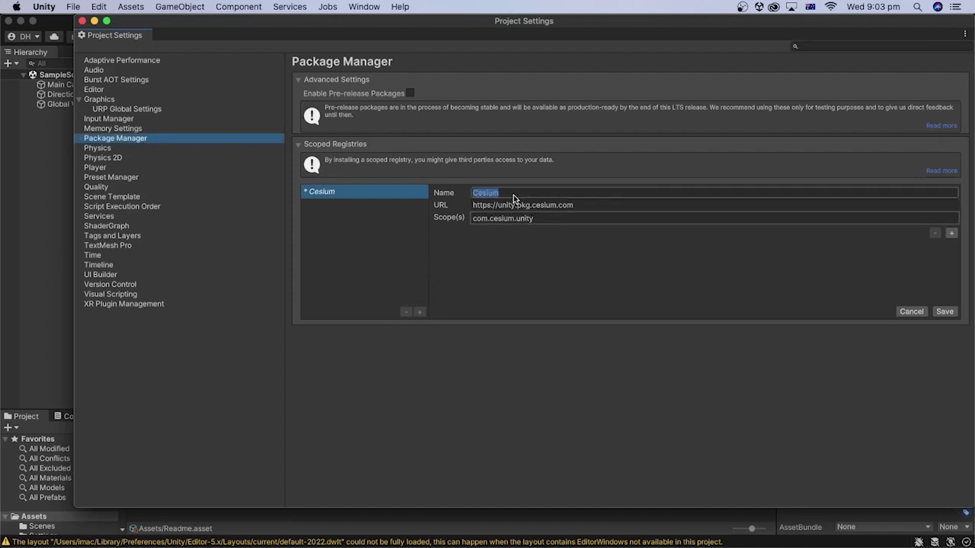
{"action": "left_click", "coordinate": [585, 208]}
{"action": "left_click", "coordinate": [556, 220]}
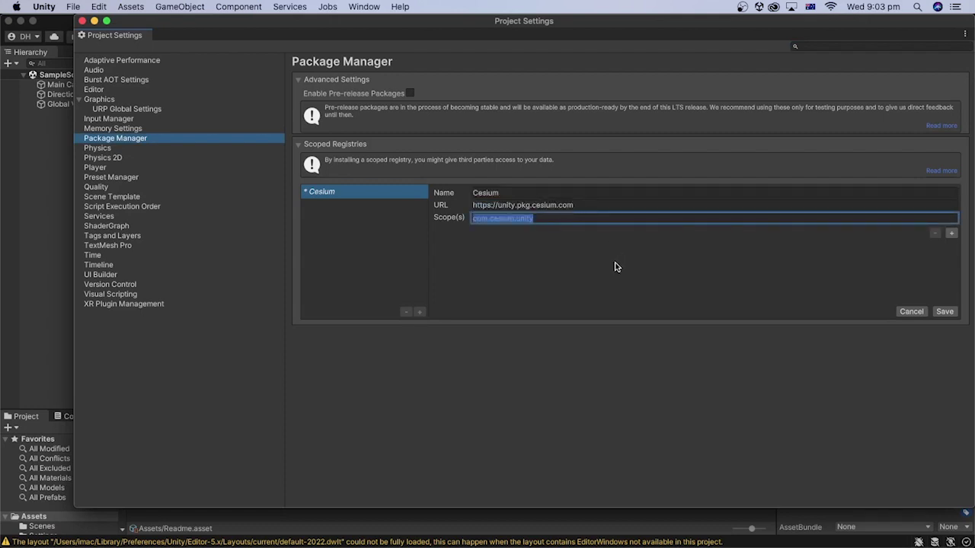
{"action": "left_click", "coordinate": [616, 267]}
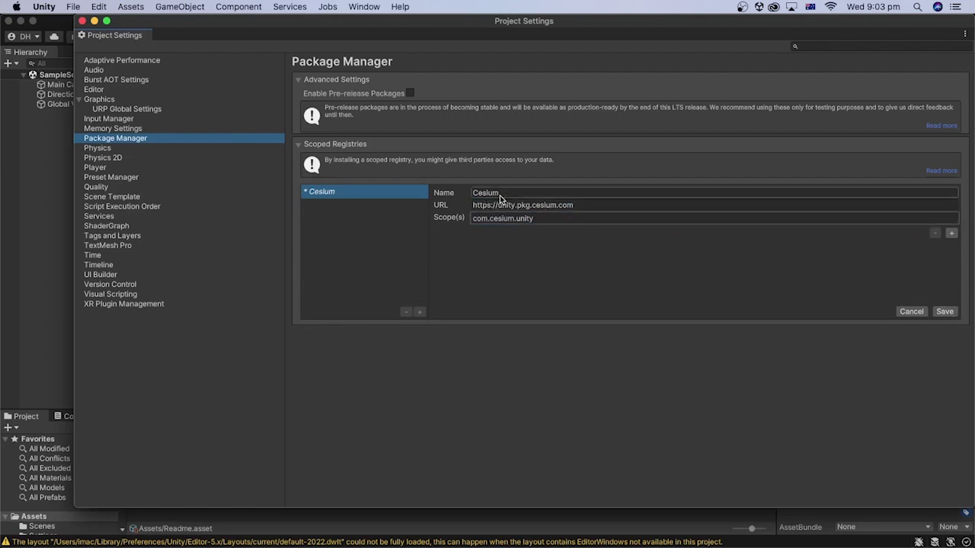
{"action": "left_click", "coordinate": [944, 312]}
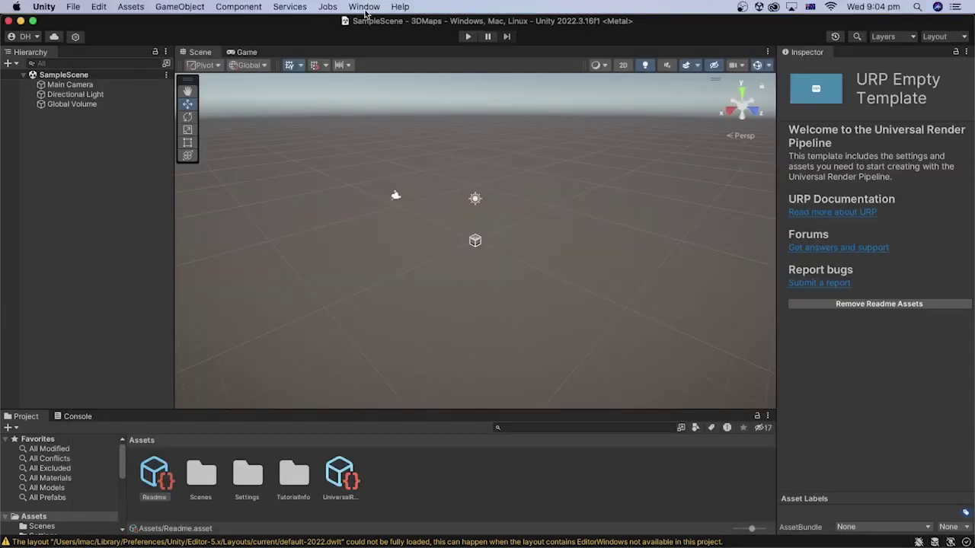
Install the Cesium for Unity package from My Registries and accept enabling the new input system backends with an editor restart
{"action": "left_click", "coordinate": [366, 8]}
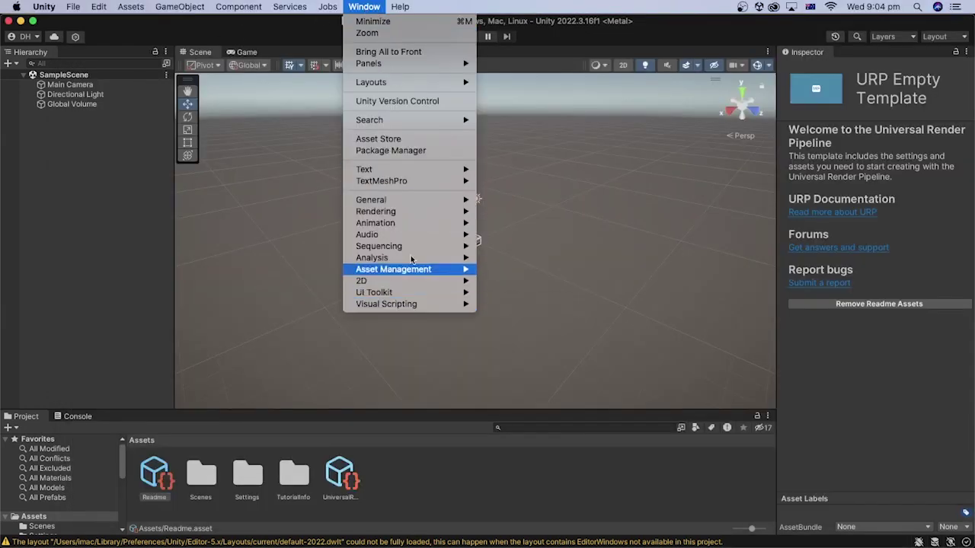
{"action": "left_click", "coordinate": [391, 150]}
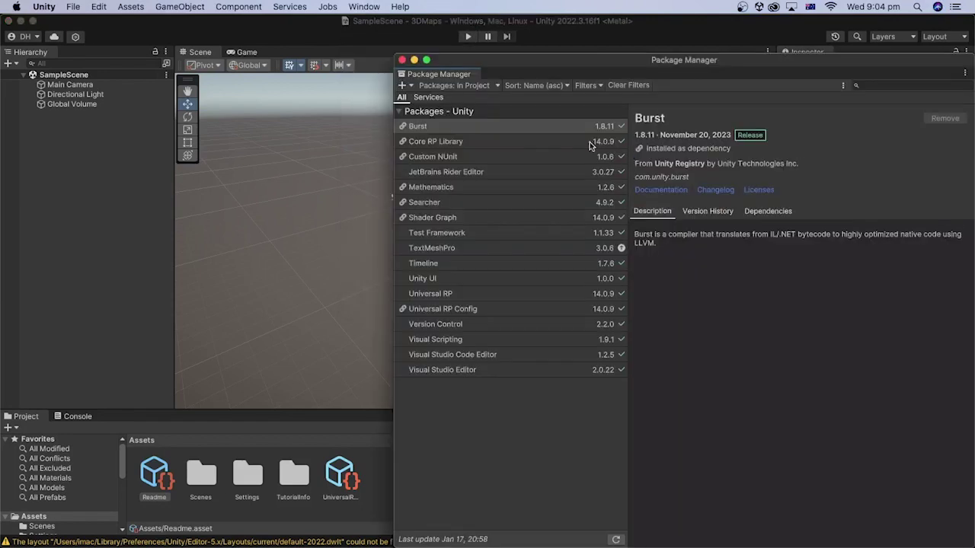
{"action": "left_click", "coordinate": [455, 86]}
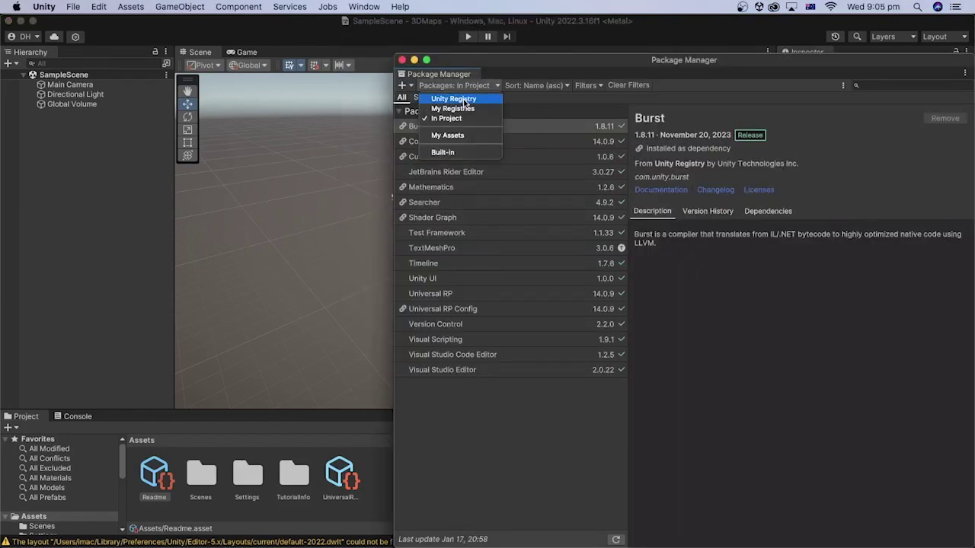
{"action": "left_click", "coordinate": [473, 110]}
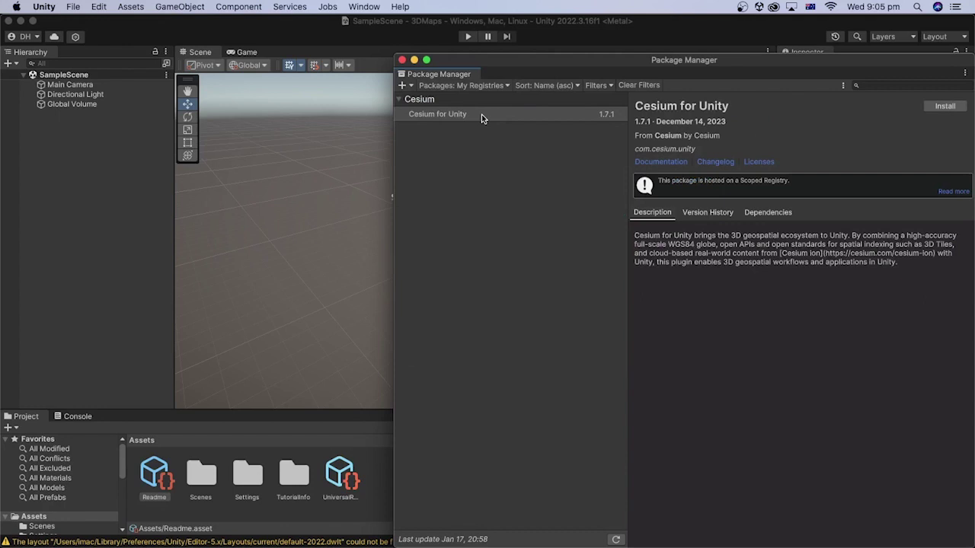
{"action": "left_click", "coordinate": [481, 114]}
{"action": "left_click_drag", "start_coordinate": [637, 61], "coordinate": [538, 36]}
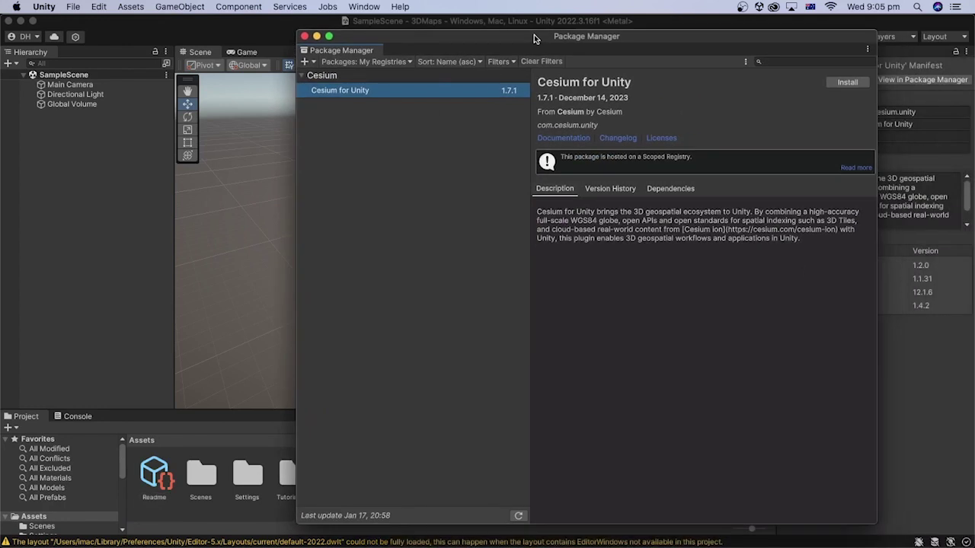
{"action": "left_click", "coordinate": [847, 83]}
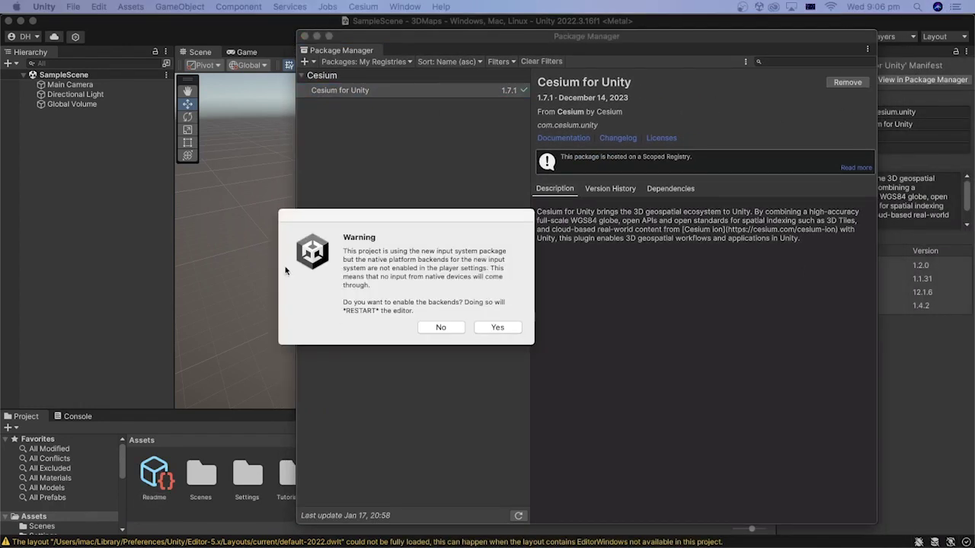
{"action": "left_click", "coordinate": [503, 334]}
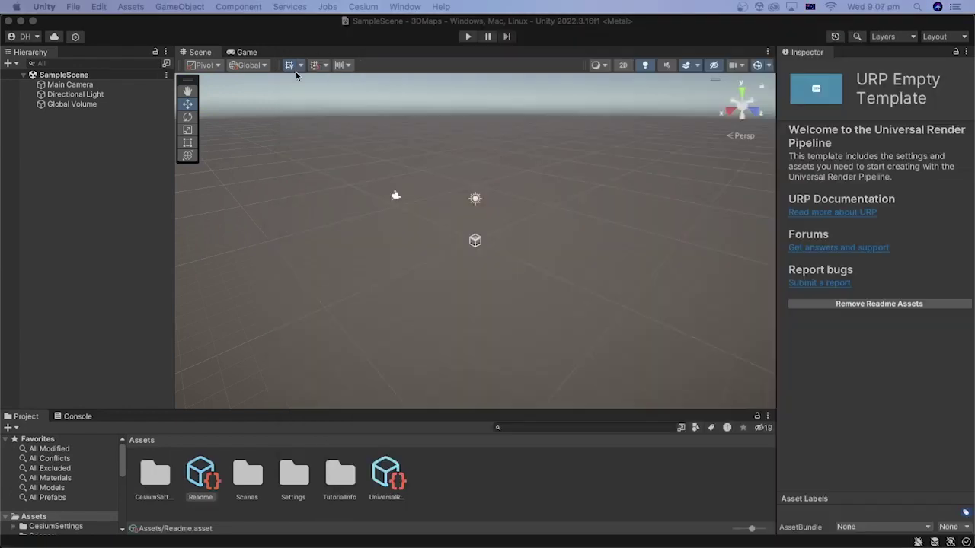
Open the Cesium for Unity window in the editor
{"action": "left_click", "coordinate": [371, 10]}
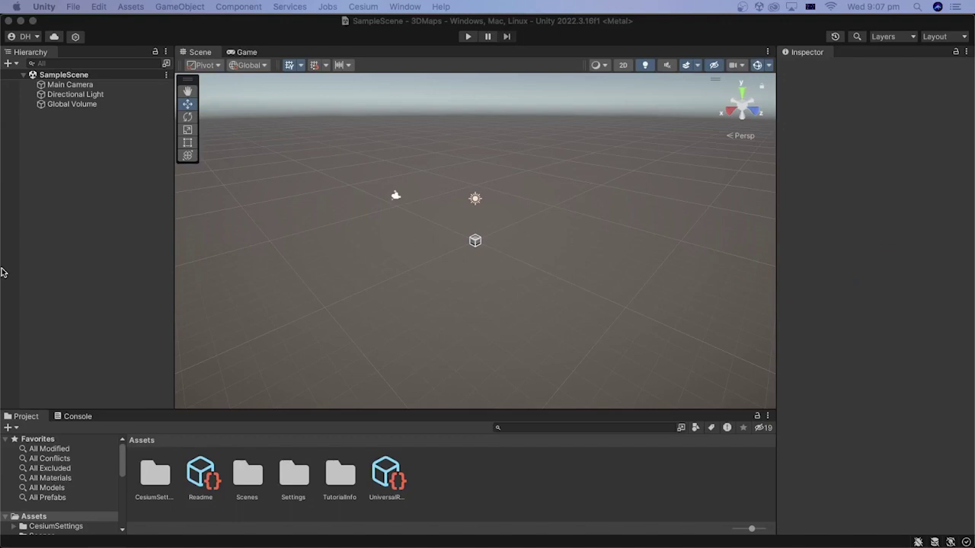
{"action": "left_click", "coordinate": [115, 227]}
{"action": "left_click", "coordinate": [363, 7]}
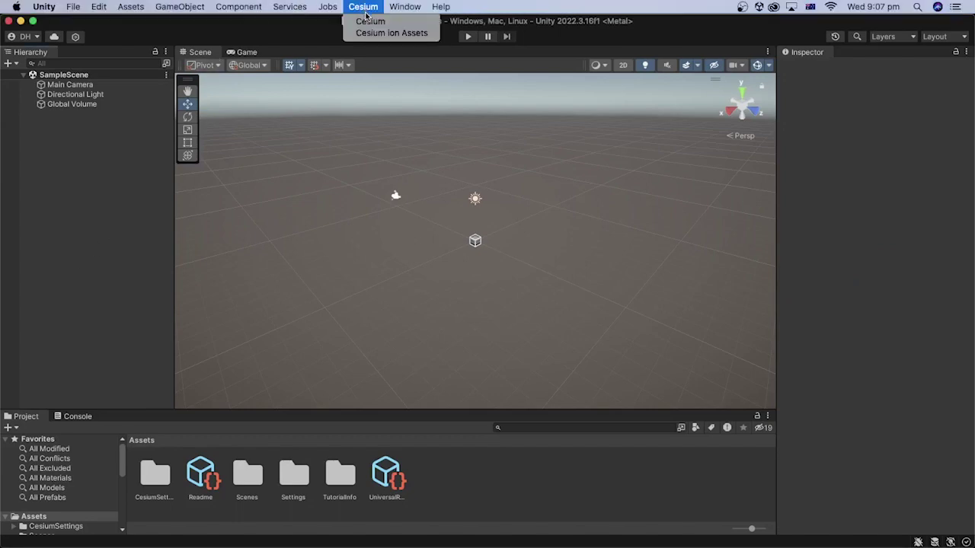
{"action": "left_click", "coordinate": [365, 22]}
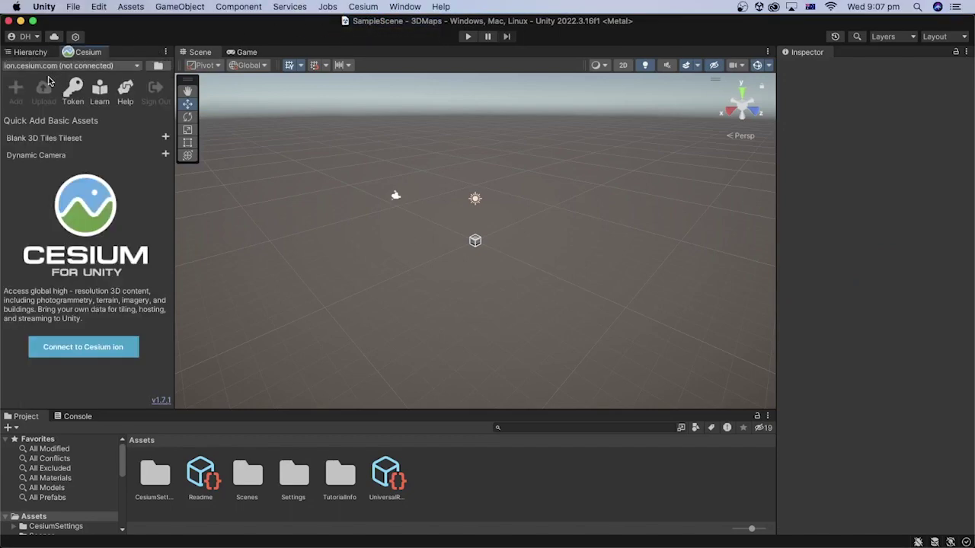
Connect to Cesium ion, signing in through Chrome and allowing Cesium for Unity's requested permissions, and close the browser window
{"action": "left_click", "coordinate": [107, 349]}
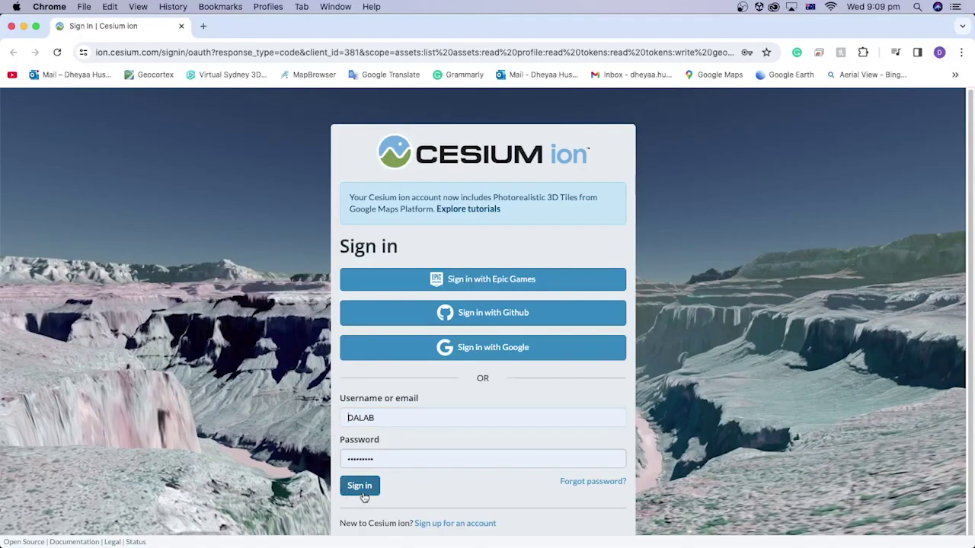
{"action": "left_click", "coordinate": [359, 488]}
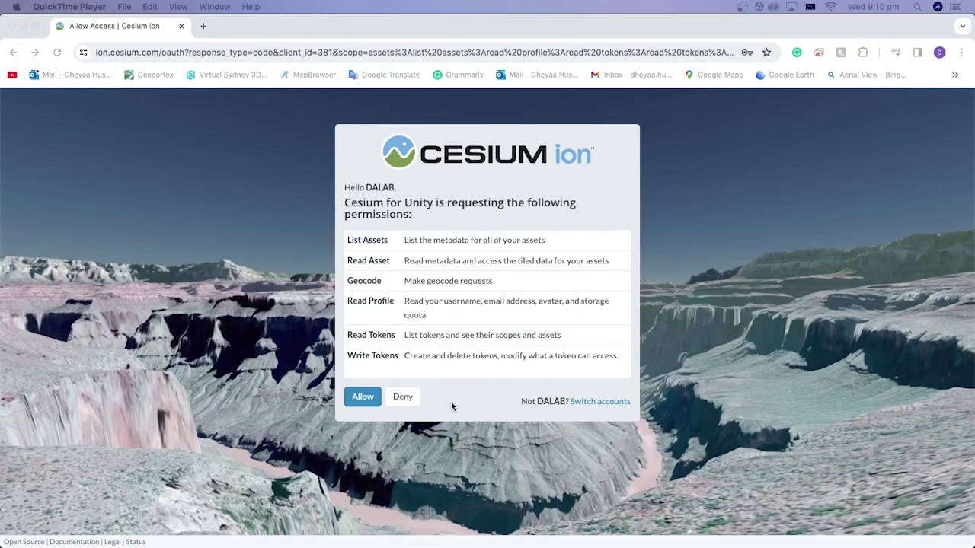
{"action": "left_click", "coordinate": [360, 402]}
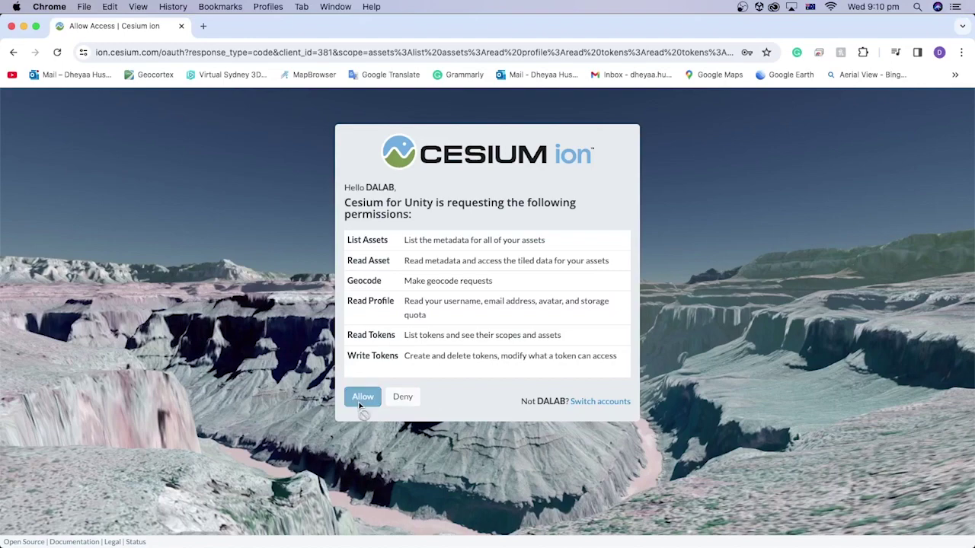
{"action": "left_click", "coordinate": [11, 26]}
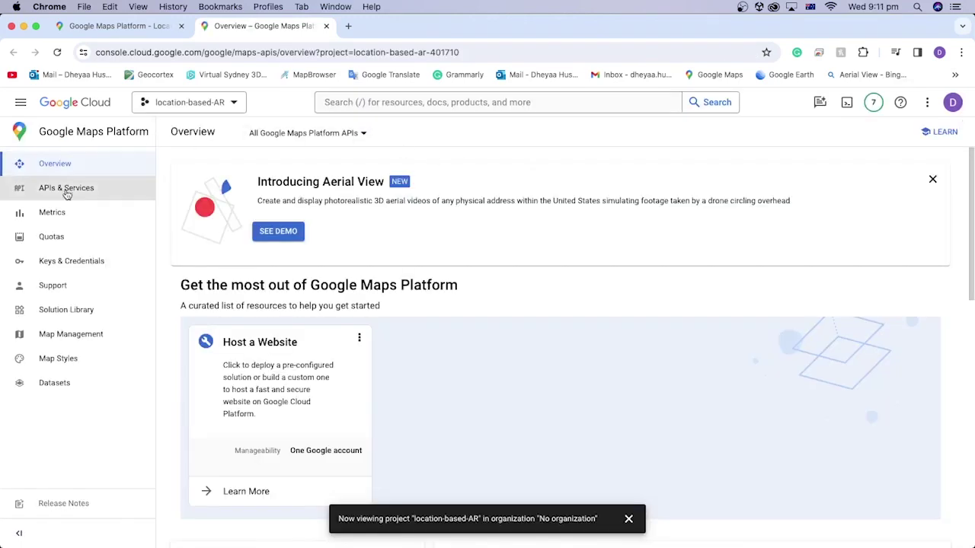
Reveal the 3DViewer API key among the Google Maps Platform credentials of the location-based-AR project
{"action": "left_click", "coordinate": [74, 263]}
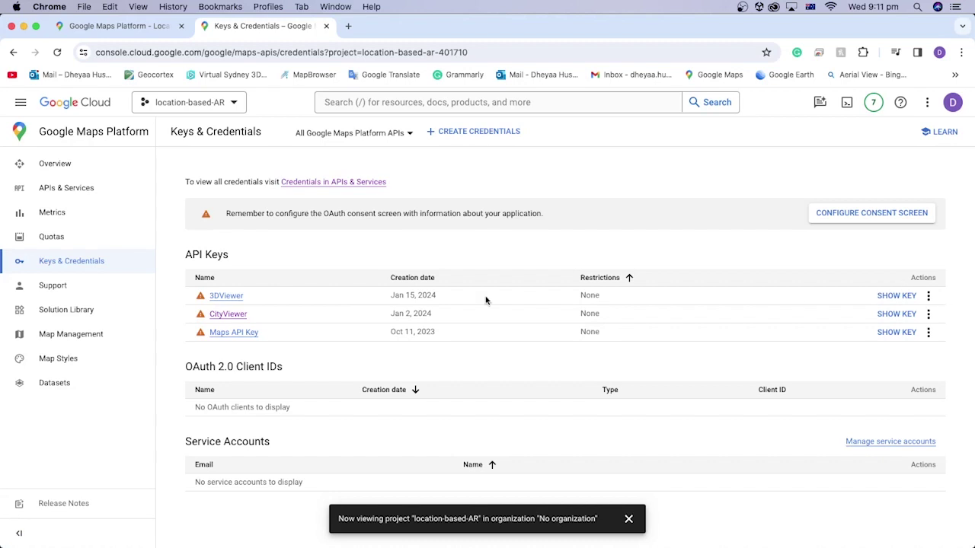
{"action": "left_click", "coordinate": [898, 297]}
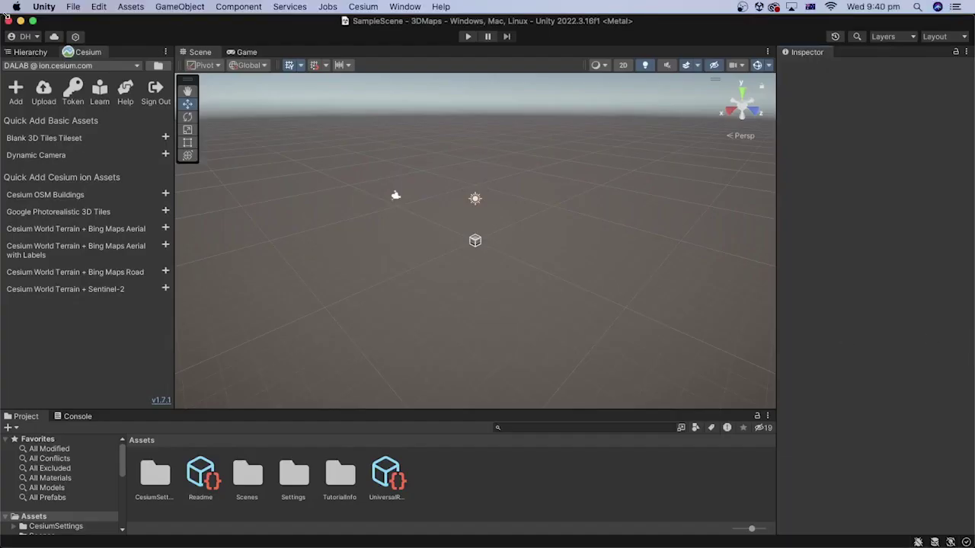
Switch to Unity and specify the copied Cesium ion token as the project's default token
{"action": "left_click", "coordinate": [73, 90]}
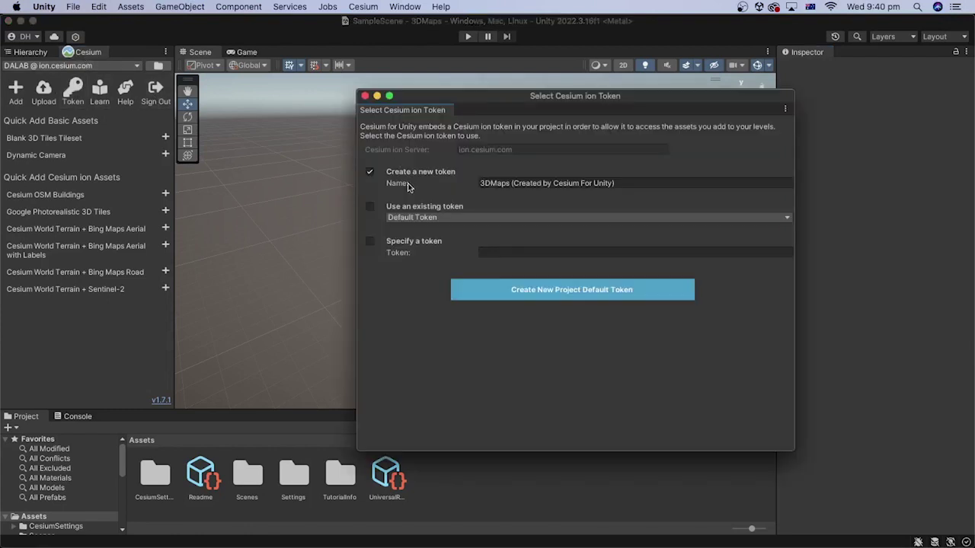
{"action": "left_click", "coordinate": [370, 241]}
{"action": "left_click", "coordinate": [533, 253]}
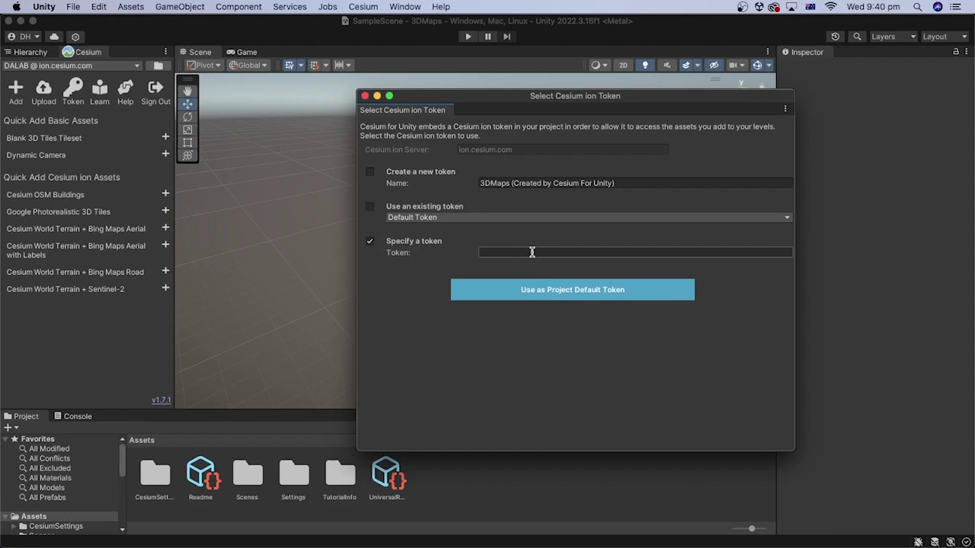
{"action": "right_click", "coordinate": [518, 253]}
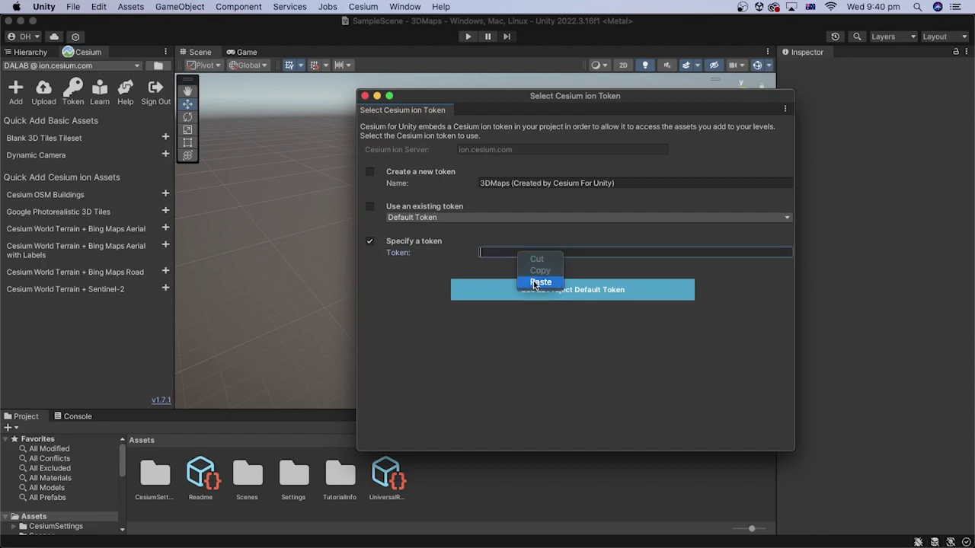
{"action": "left_click", "coordinate": [534, 284]}
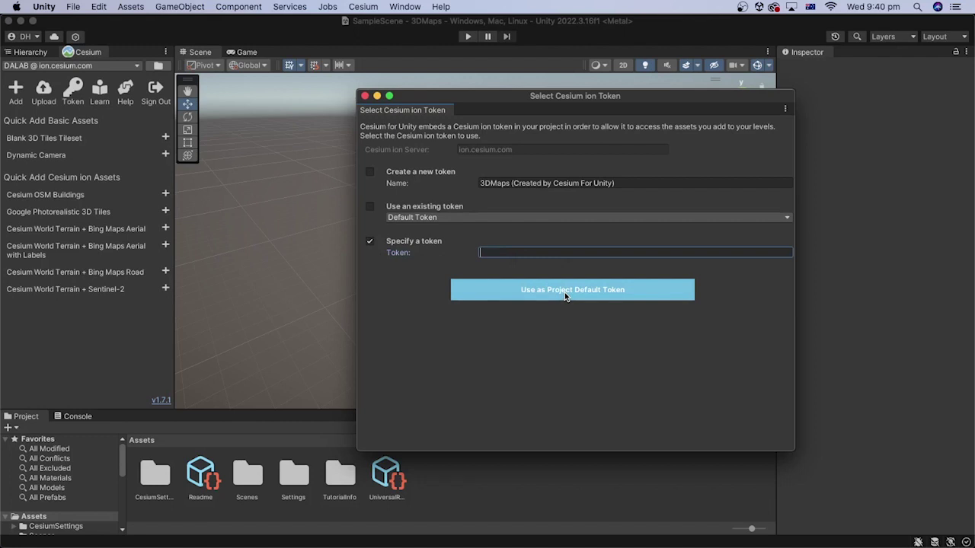
{"action": "left_click", "coordinate": [565, 292]}
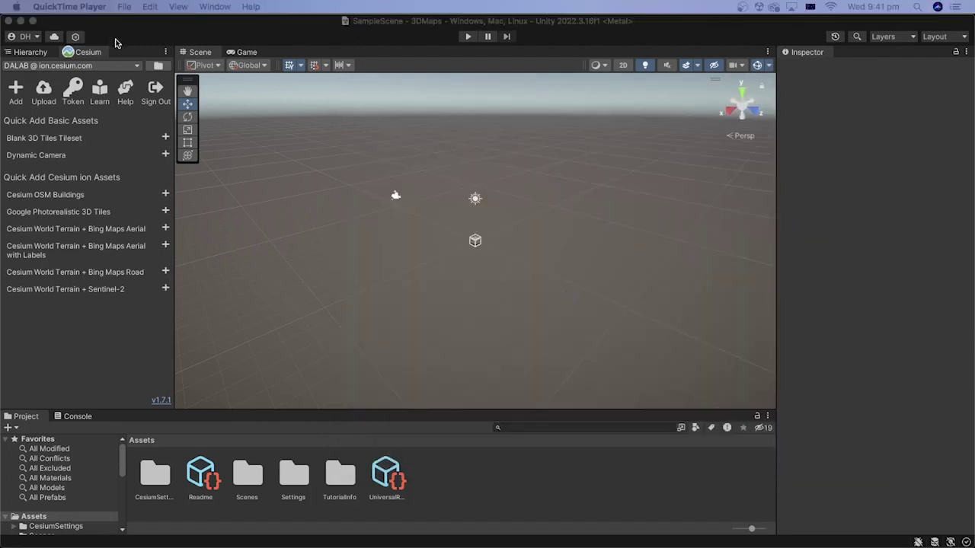
Add a Blank 3D Tiles Tileset to the SampleScene from the Cesium quick-add basic assets
{"action": "left_click", "coordinate": [94, 58]}
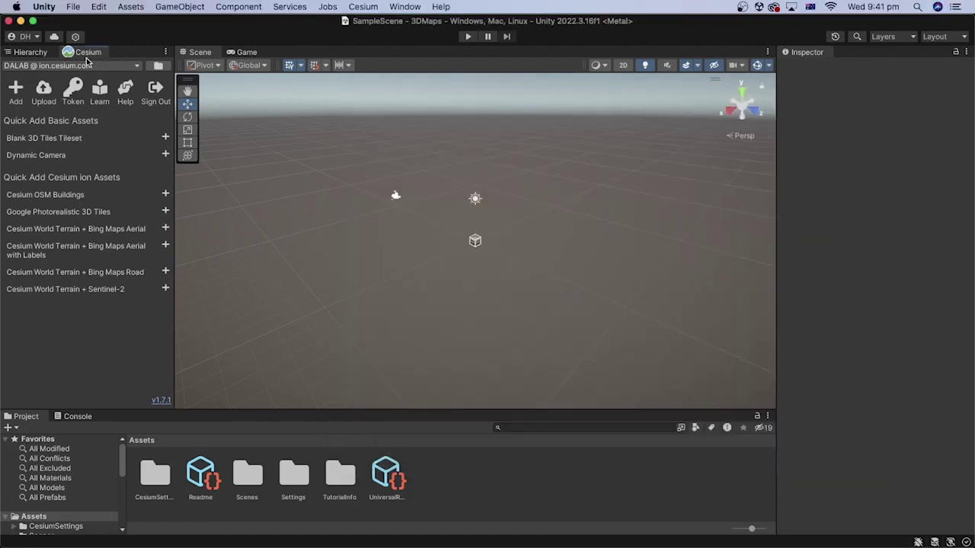
{"action": "left_click", "coordinate": [165, 138]}
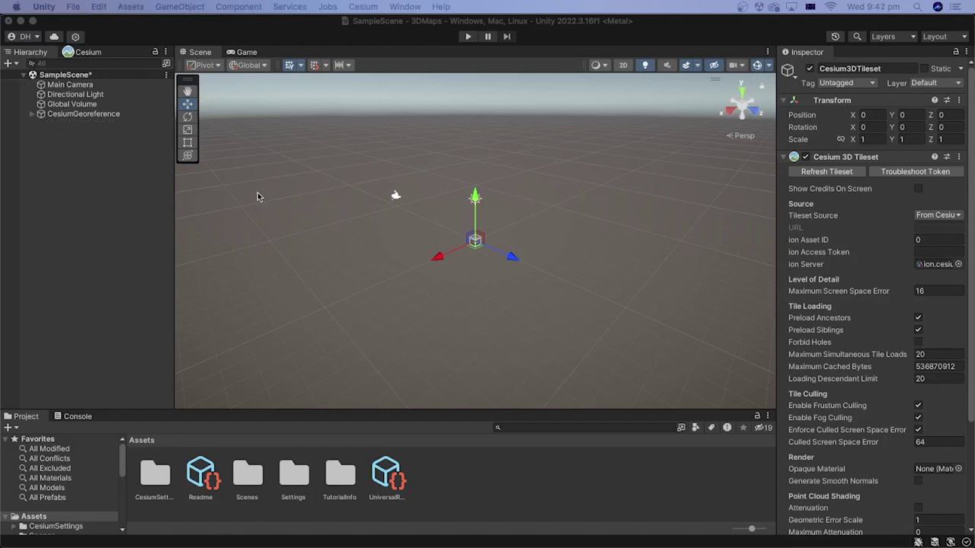
Expand CesiumGeoreference, select its child Cesium3DTileset, and enable Show Credits On Screen for the tileset
{"action": "left_click", "coordinate": [32, 118]}
{"action": "left_click", "coordinate": [31, 114]}
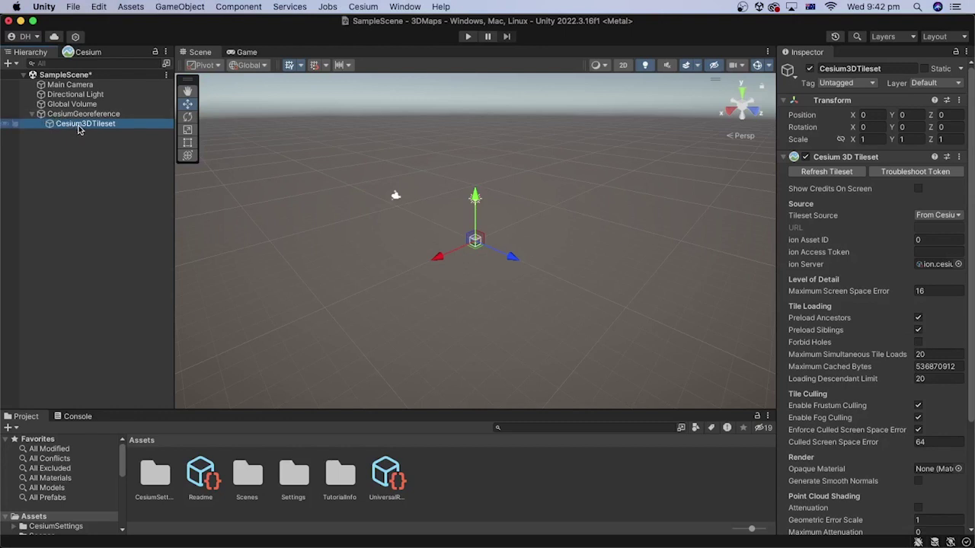
{"action": "left_click", "coordinate": [100, 231]}
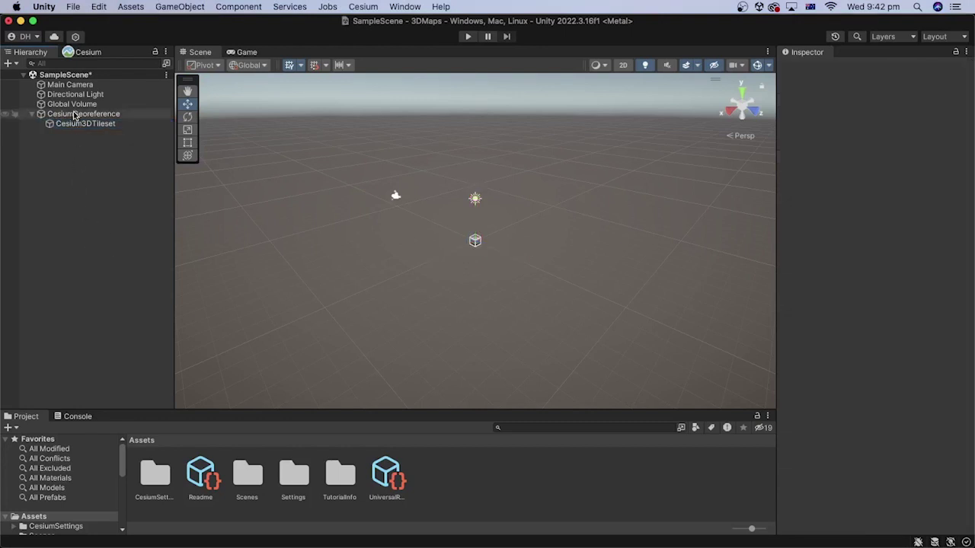
{"action": "left_click", "coordinate": [75, 131]}
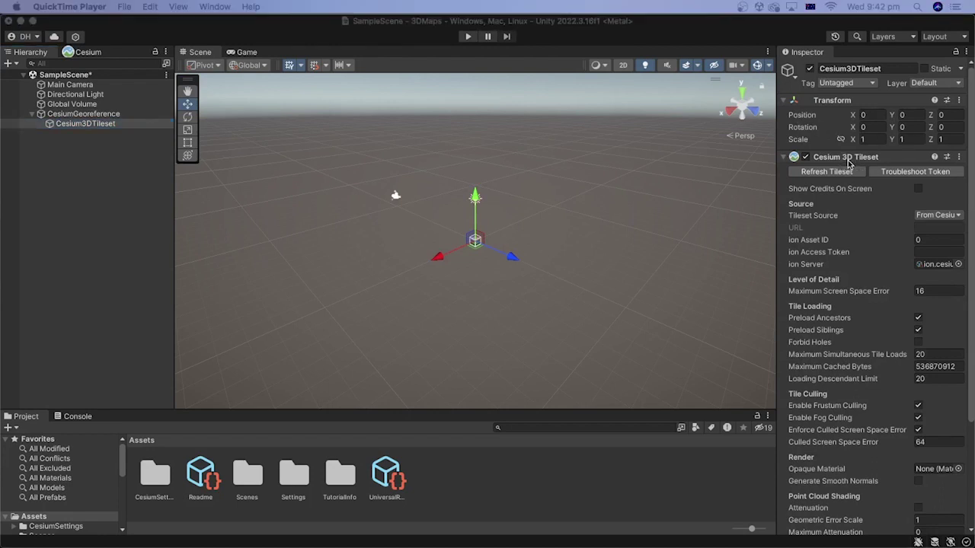
{"action": "left_click", "coordinate": [919, 193]}
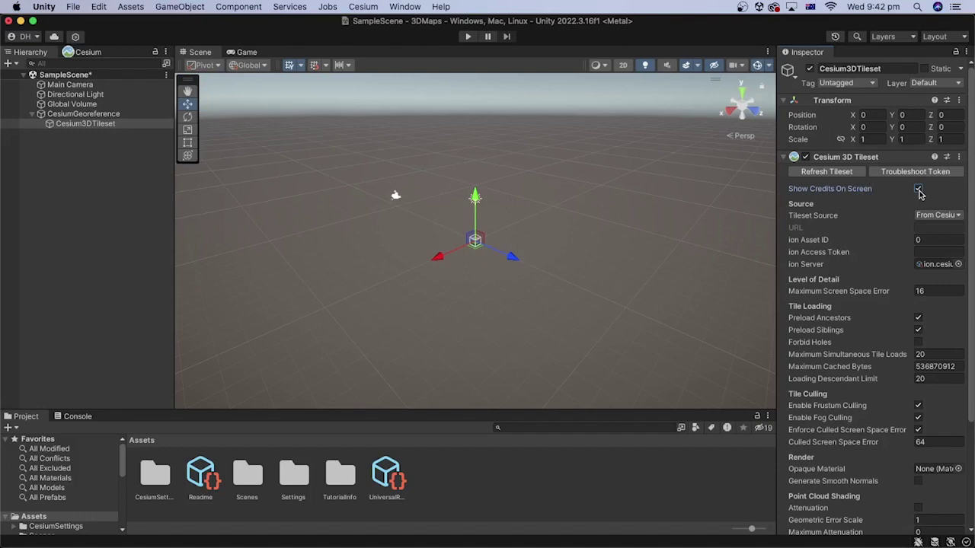
{"action": "left_click", "coordinate": [919, 190]}
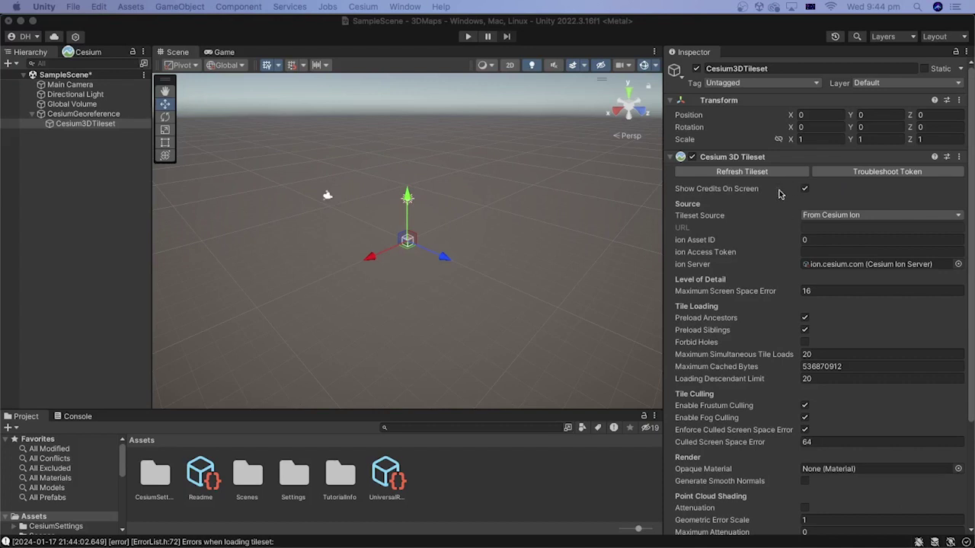
{"action": "left_click", "coordinate": [857, 221]}
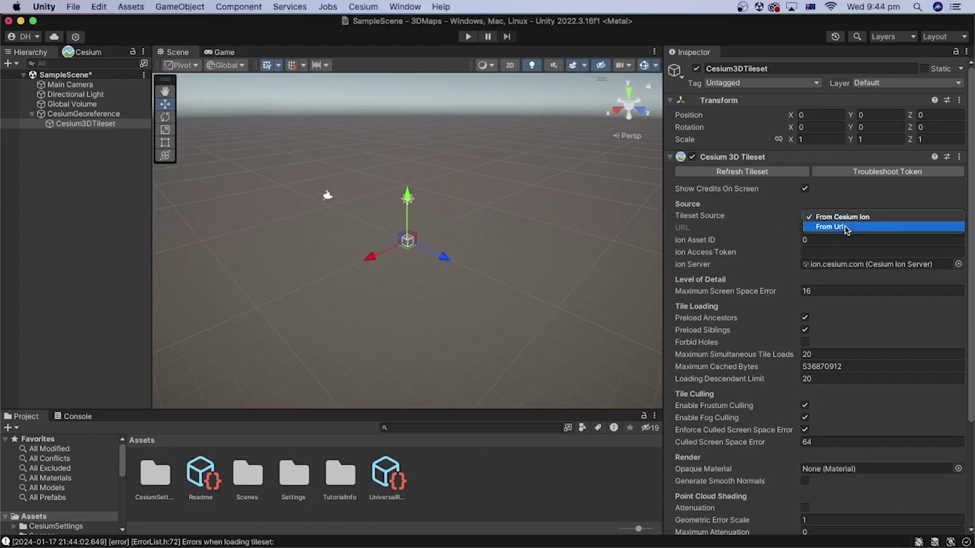
{"action": "left_click", "coordinate": [830, 226]}
{"action": "left_click", "coordinate": [813, 228]}
{"action": "right_click", "coordinate": [814, 230]}
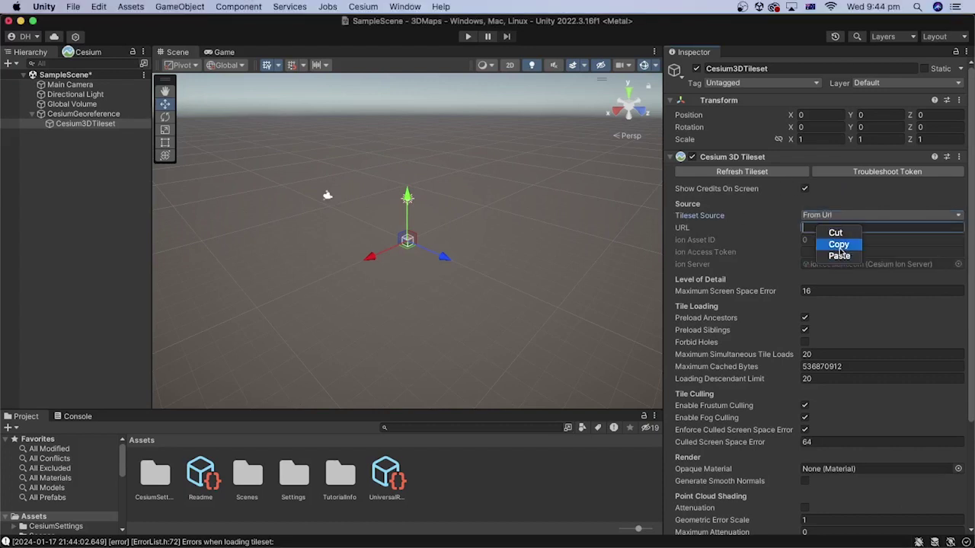
{"action": "left_click", "coordinate": [838, 256]}
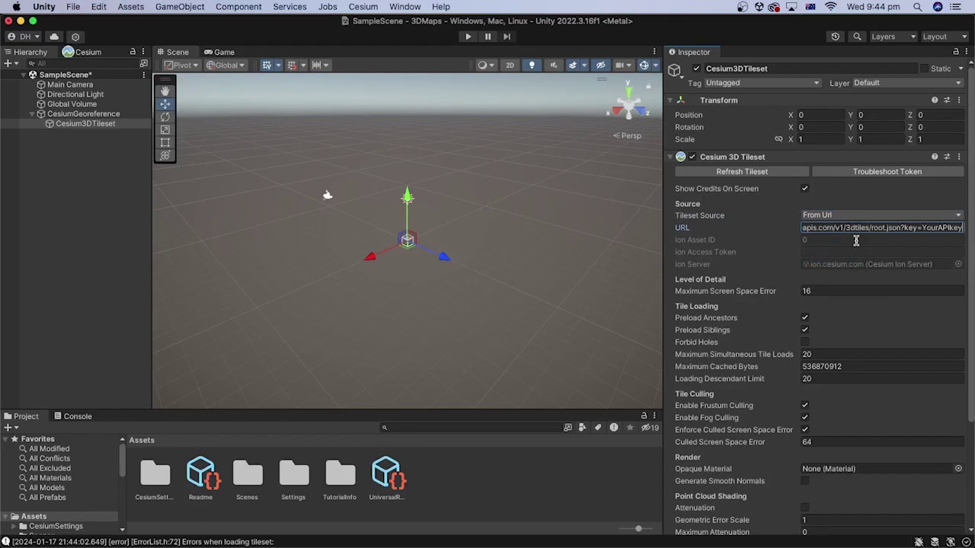
{"action": "triple_click", "coordinate": [833, 229]}
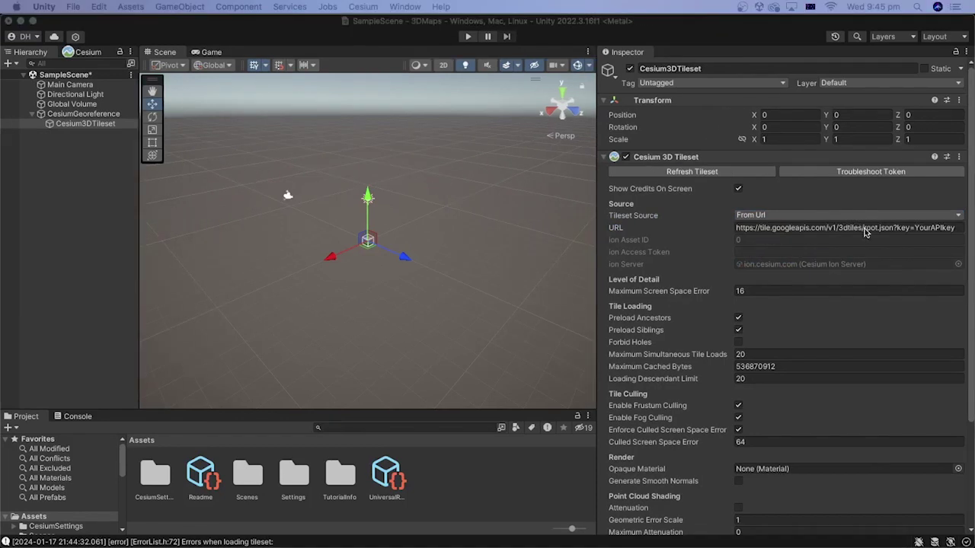
Replace the YourAPIkey placeholder at the end of the tileset URL with the Google Maps Platform API key
{"action": "left_click", "coordinate": [916, 228]}
{"action": "left_click", "coordinate": [916, 228]}
{"action": "left_click_drag", "start_coordinate": [916, 228], "coordinate": [962, 239]}
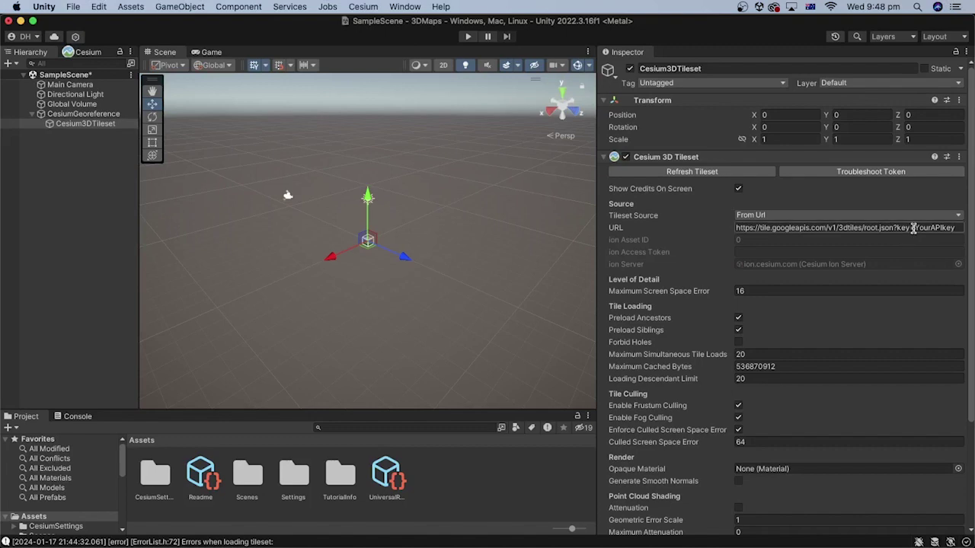
{"action": "left_click_drag", "start_coordinate": [914, 228], "coordinate": [967, 268]}
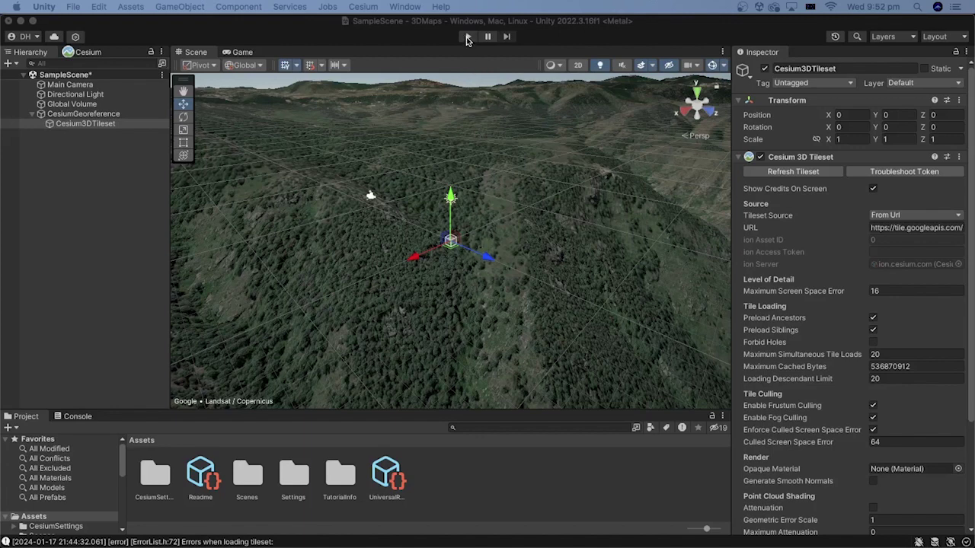
Select CesiumGeoreference, switch to Google Earth in Chrome, and set its latitude/longitude formatting to Decimal
{"action": "left_click", "coordinate": [92, 114]}
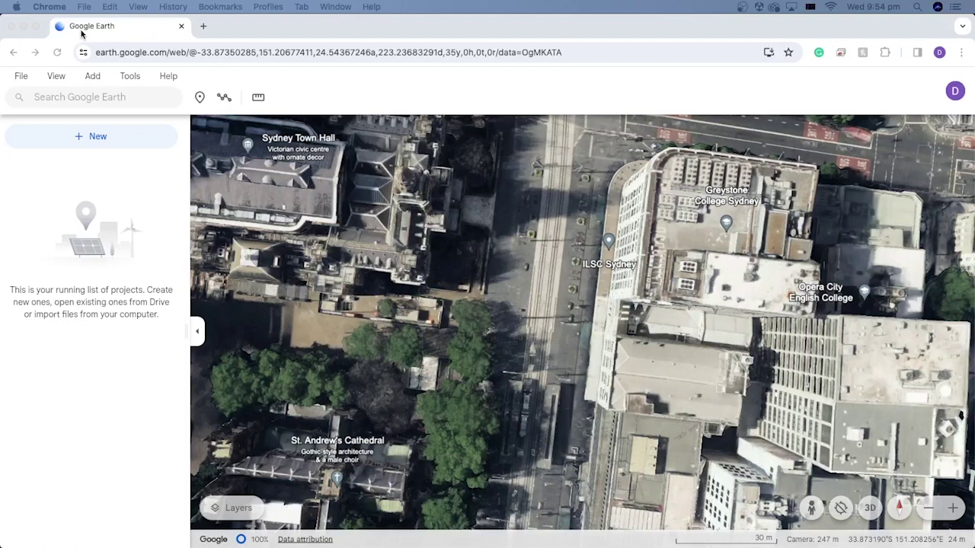
{"action": "key", "text": "super+Tab"}
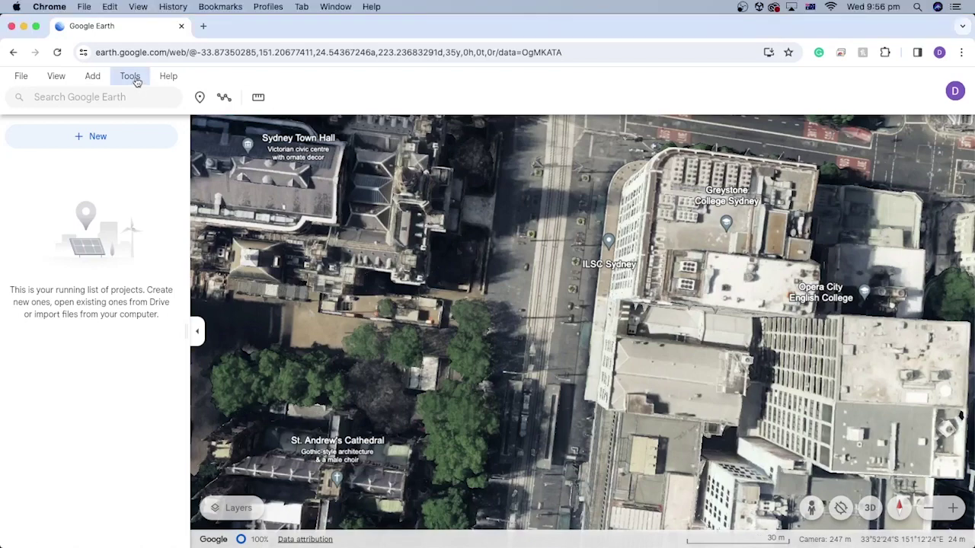
{"action": "left_click", "coordinate": [136, 81]}
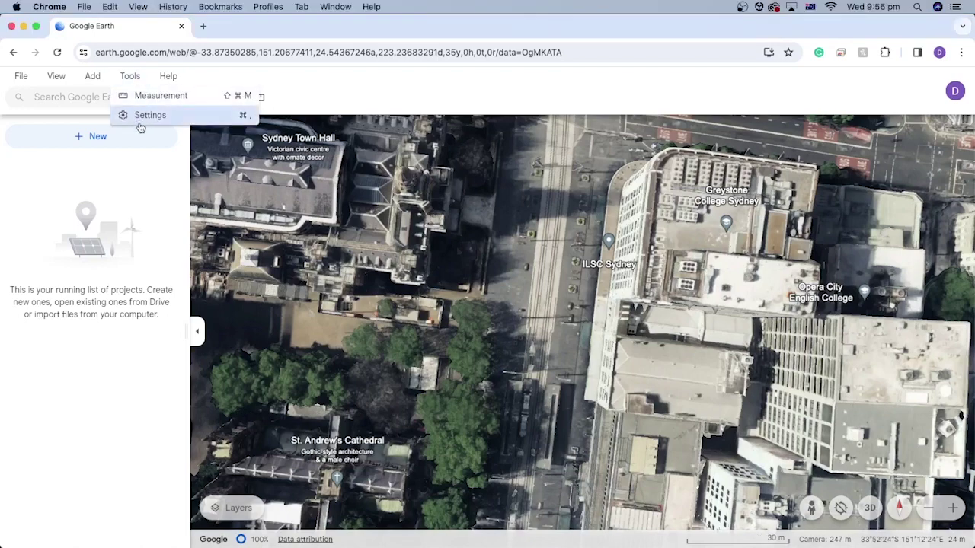
{"action": "left_click", "coordinate": [139, 115]}
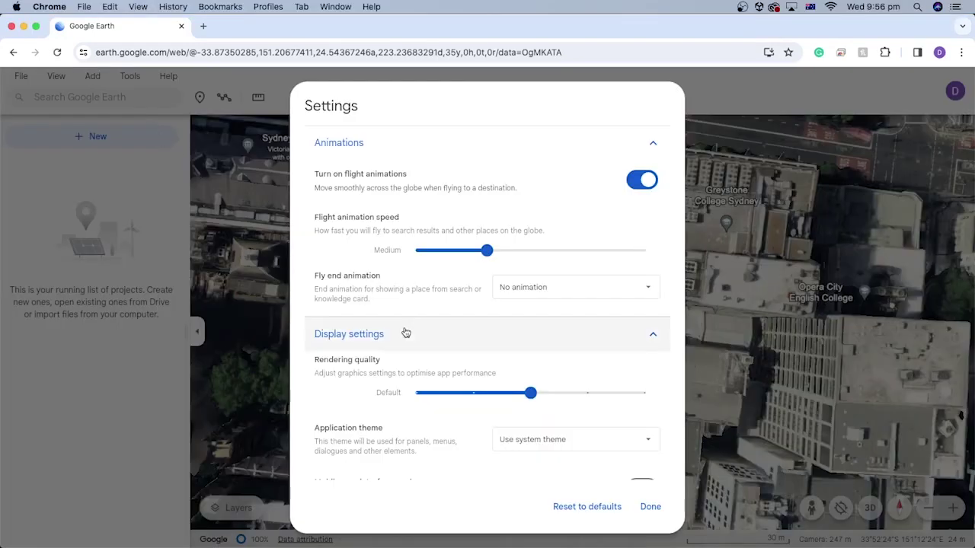
{"action": "scroll", "coordinate": [464, 333], "scroll_direction": "down", "scroll_amount": 10}
{"action": "scroll", "coordinate": [405, 333], "scroll_direction": "up", "scroll_amount": 3}
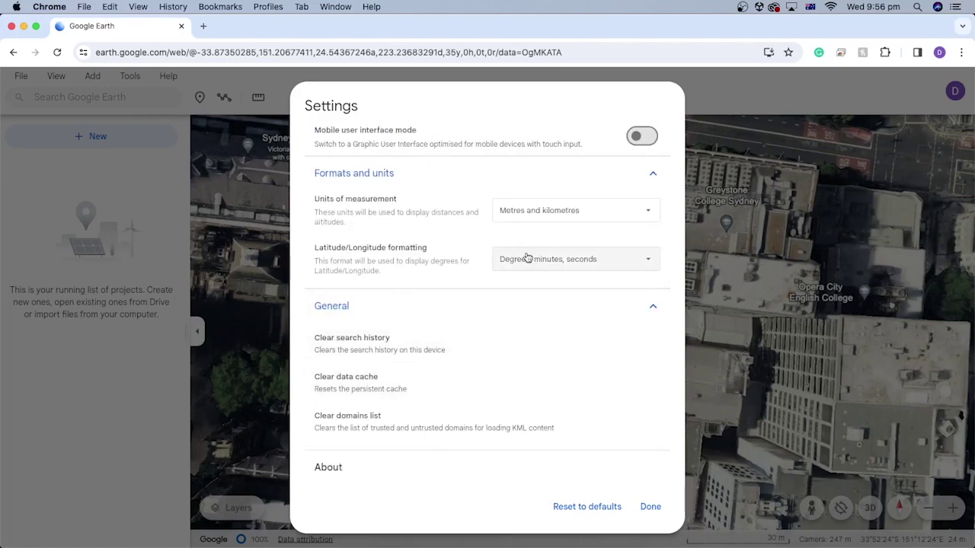
{"action": "left_click", "coordinate": [570, 263]}
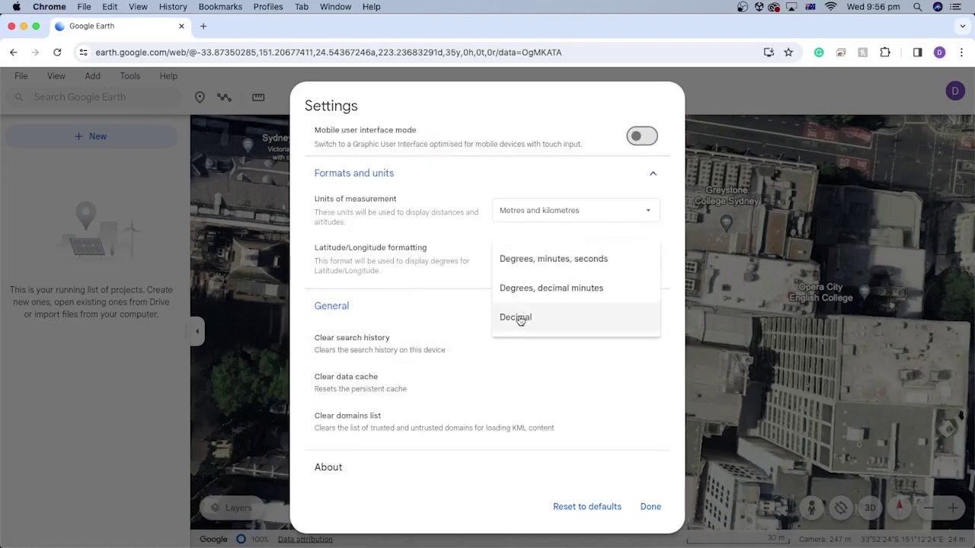
{"action": "left_click", "coordinate": [518, 317]}
{"action": "left_click", "coordinate": [649, 510]}
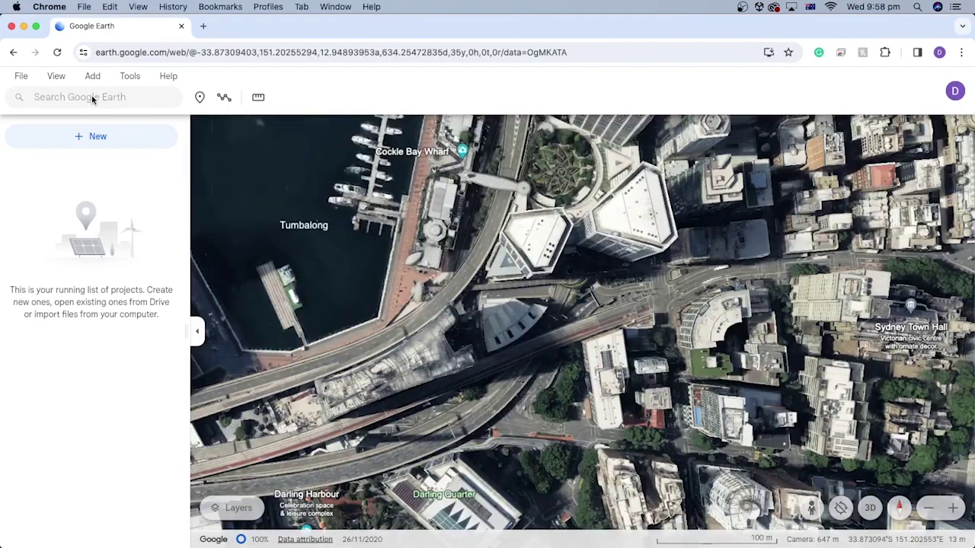
Search Google Earth for town hall sydney and copy the coordinates of a point on the street just north of Sydney Town Hall
{"action": "left_click", "coordinate": [91, 97]}
{"action": "left_click", "coordinate": [76, 154]}
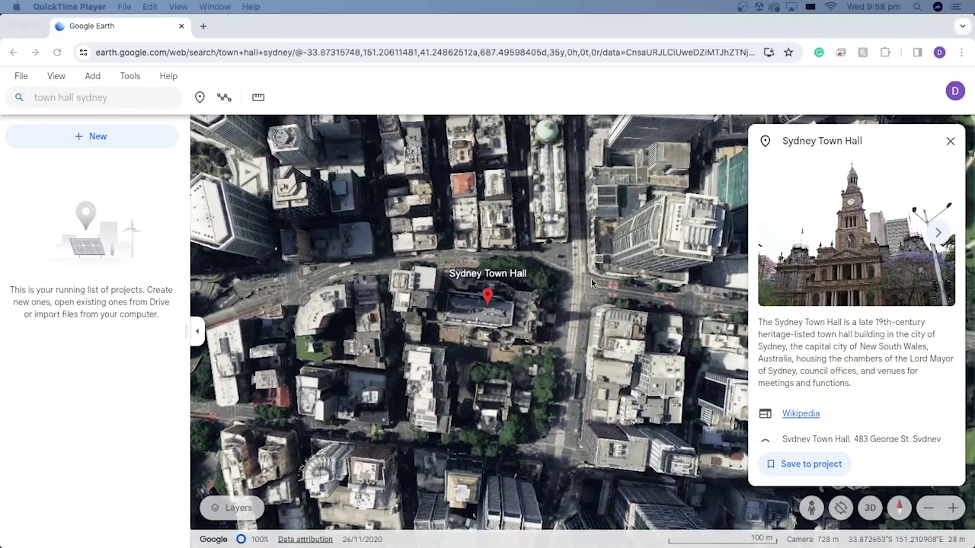
{"action": "left_click", "coordinate": [462, 258]}
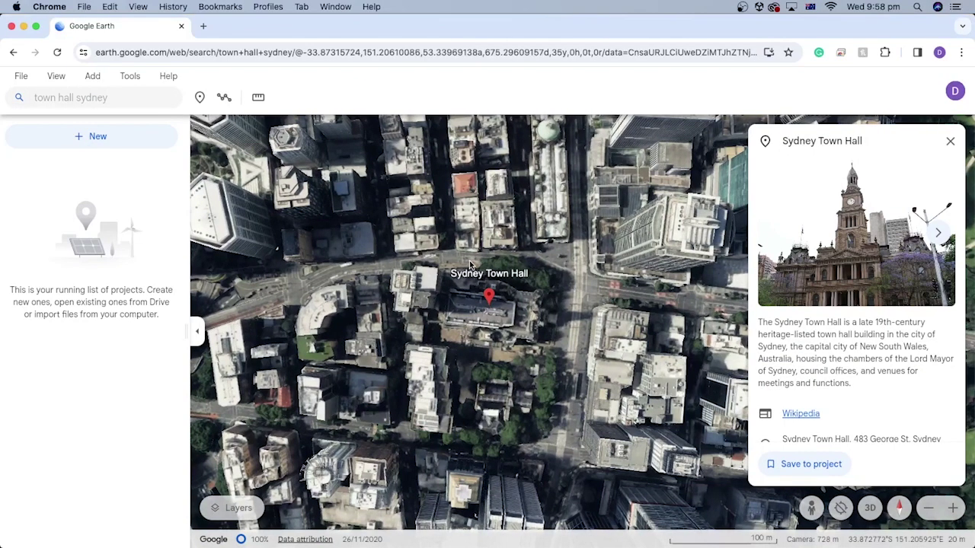
{"action": "right_click", "coordinate": [469, 264]}
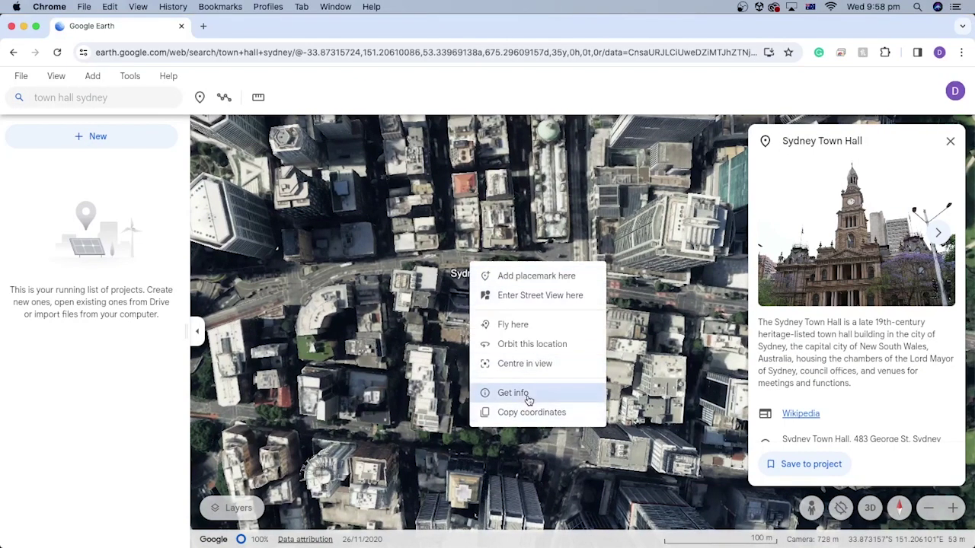
{"action": "left_click", "coordinate": [512, 393]}
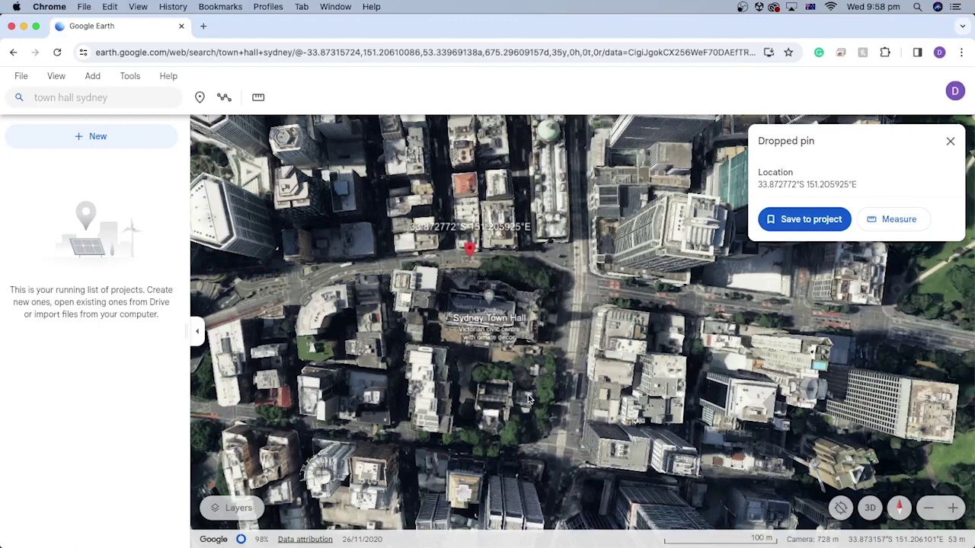
{"action": "left_click", "coordinate": [799, 194]}
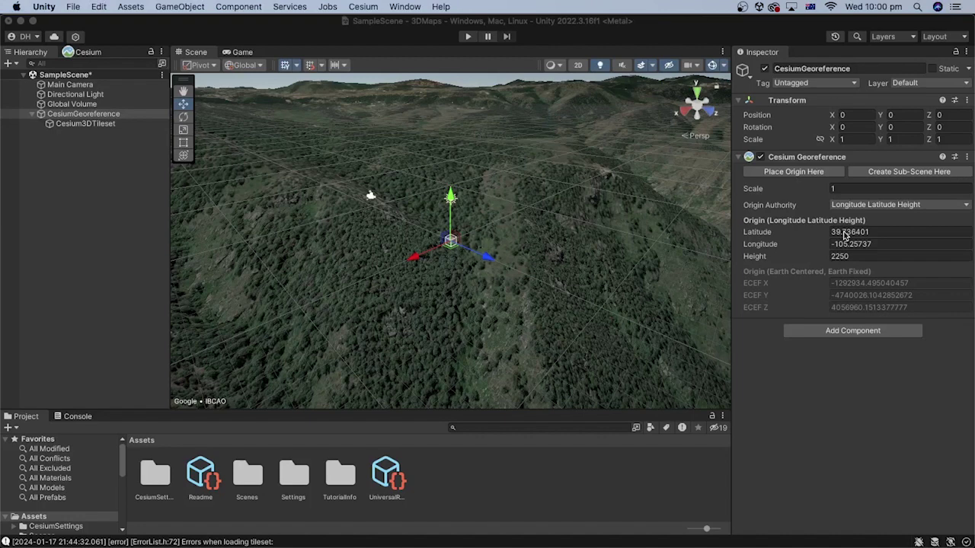
Switch to Unity and set the CesiumGeoreference origin latitude to 33.872772 from the copied coordinates
{"action": "left_click", "coordinate": [858, 232]}
{"action": "right_click", "coordinate": [859, 232]}
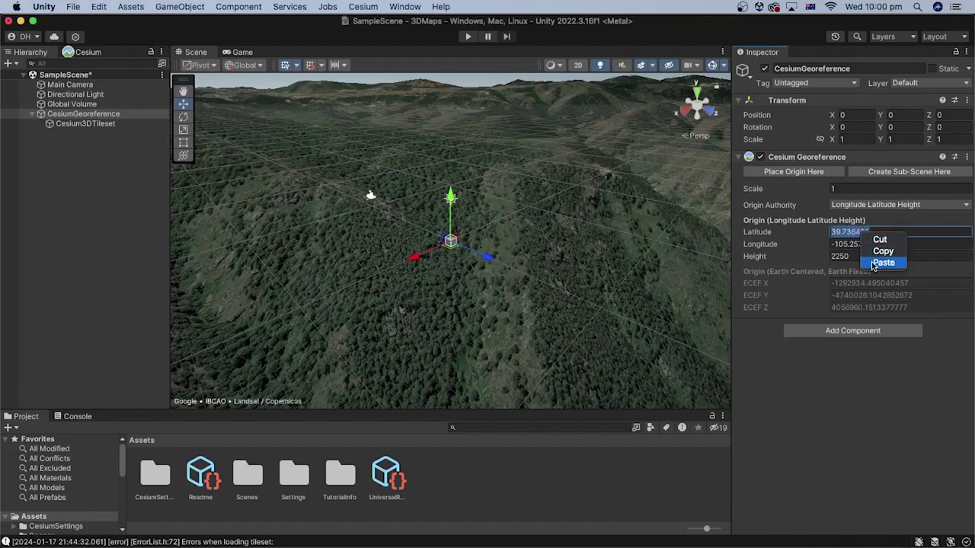
{"action": "left_click", "coordinate": [883, 264]}
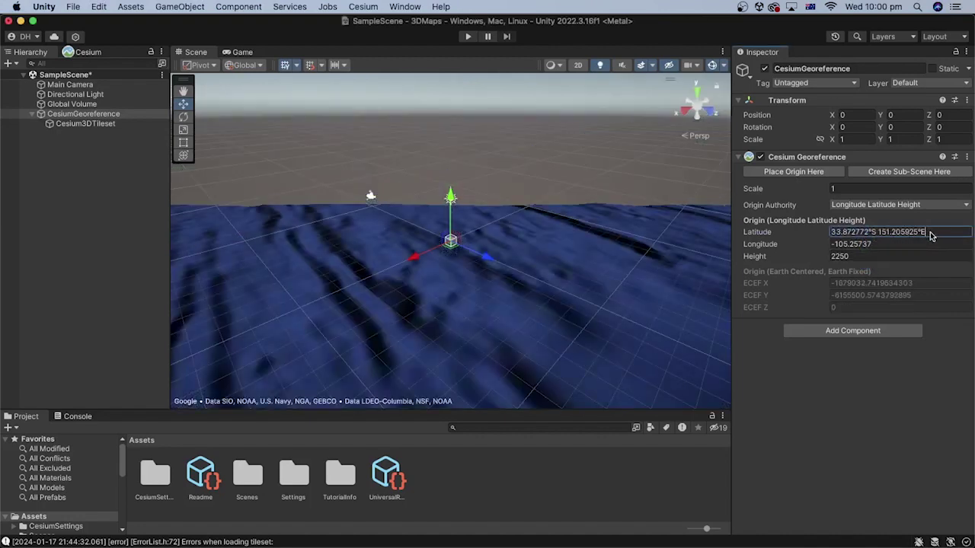
{"action": "left_click_drag", "start_coordinate": [926, 232], "coordinate": [871, 237]}
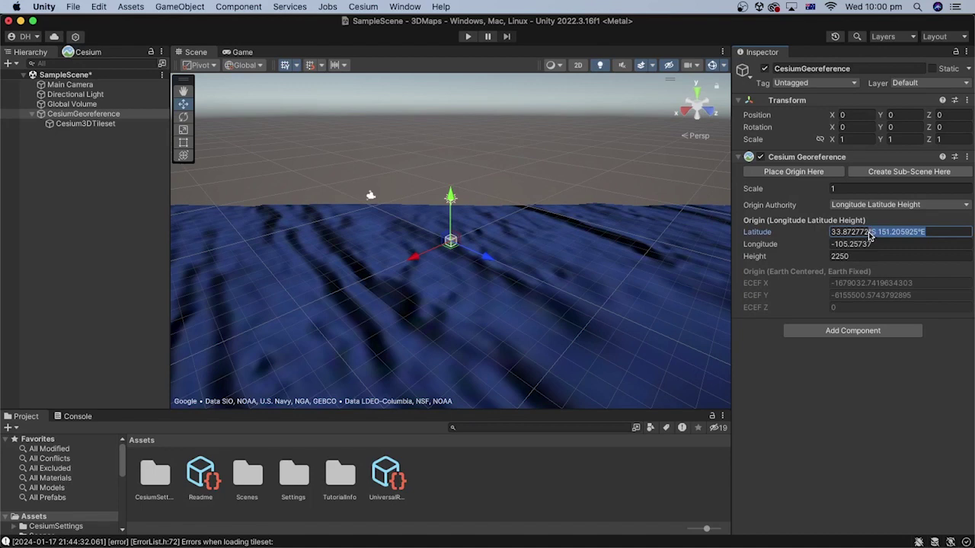
{"action": "key", "text": "BackSpace"}
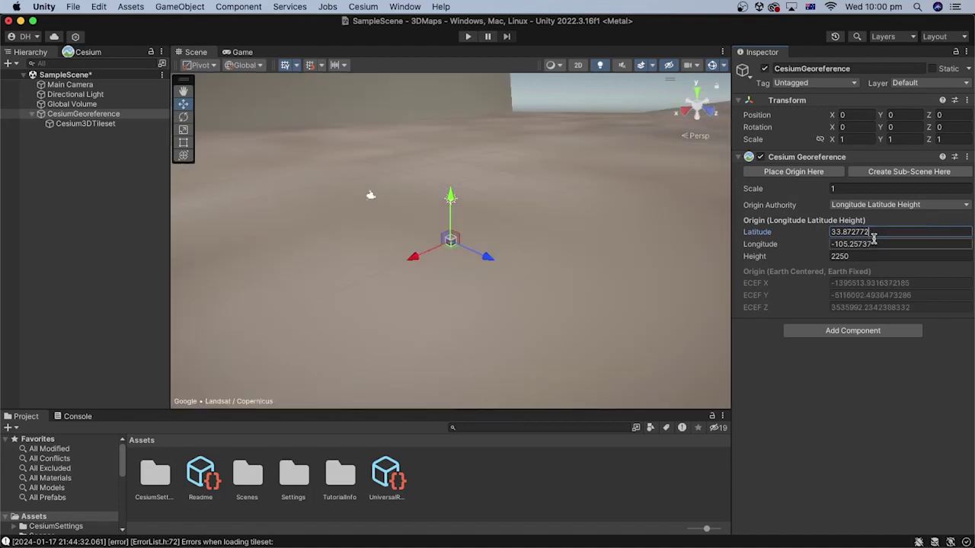
Set the CesiumGeoreference origin longitude to 151.205925, removing the latitude part and degree symbols from the pasted coordinates
{"action": "left_click", "coordinate": [875, 244]}
{"action": "right_click", "coordinate": [852, 245]}
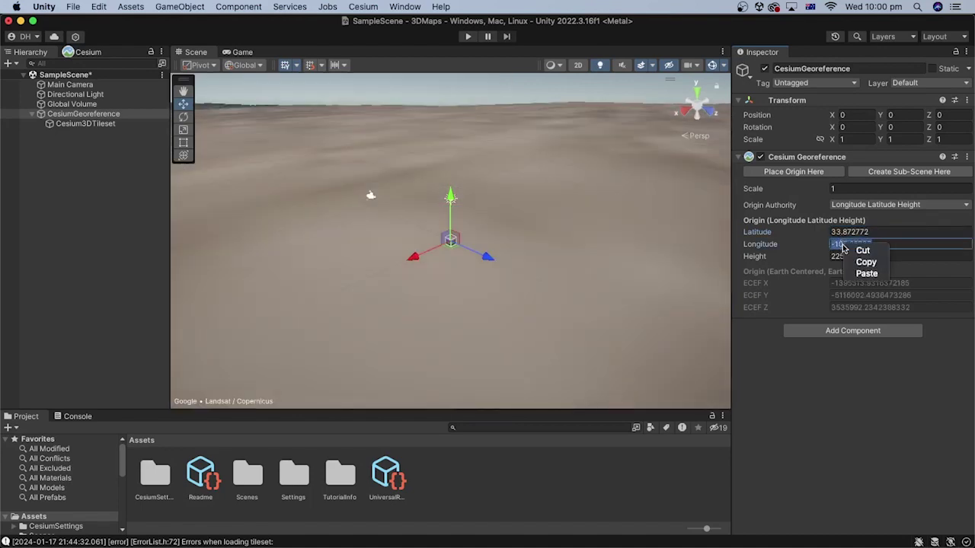
{"action": "left_click", "coordinate": [865, 273]}
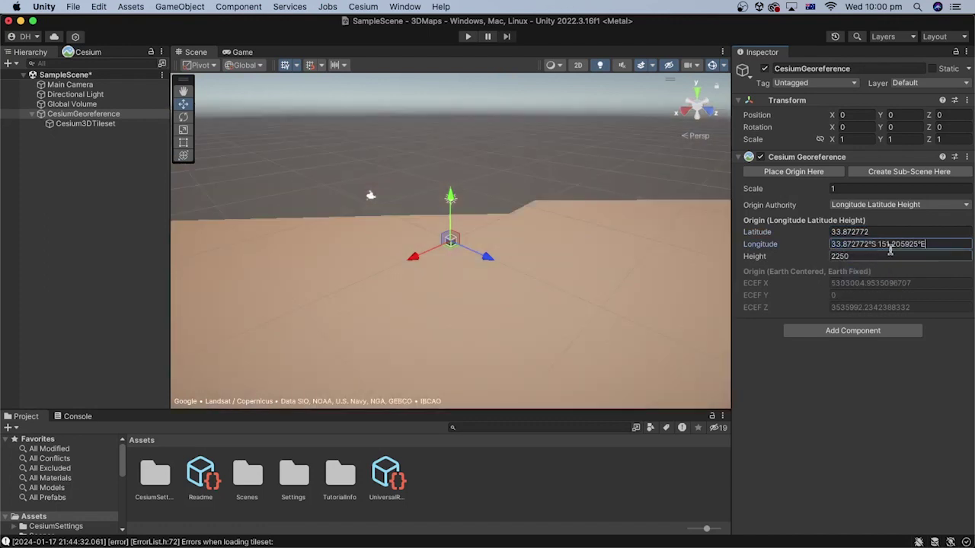
{"action": "key", "text": "BackSpace"}
{"action": "key", "text": "BackSpace"}
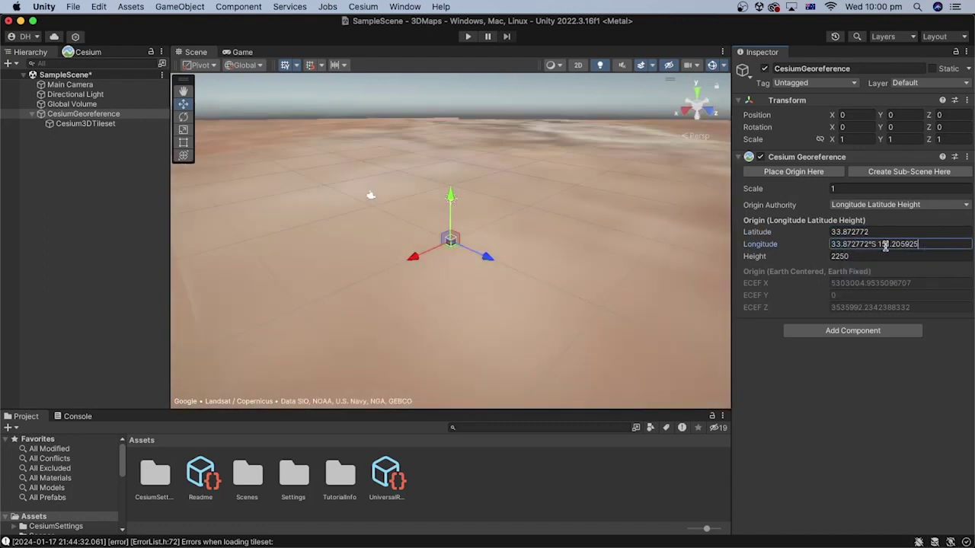
{"action": "left_click_drag", "start_coordinate": [880, 245], "coordinate": [820, 248]}
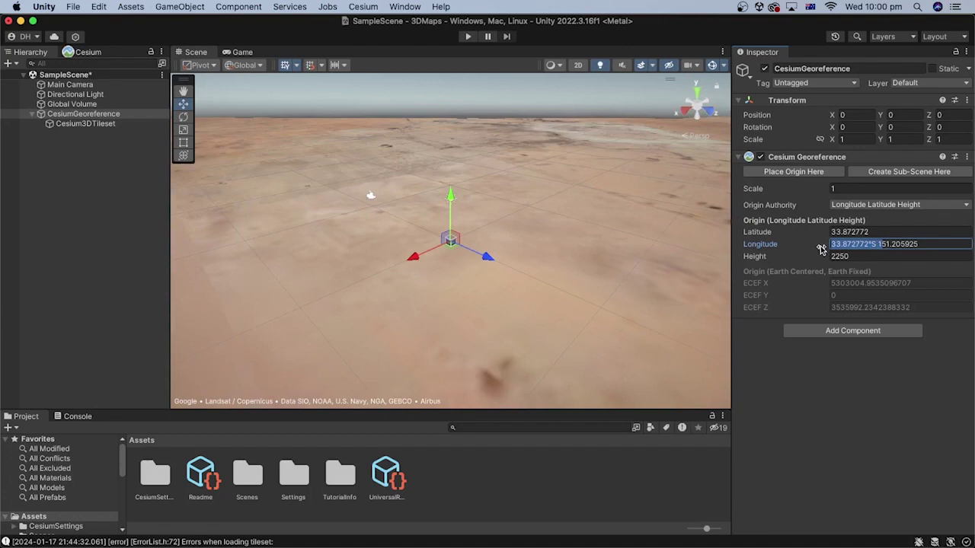
{"action": "left_click", "coordinate": [877, 245]}
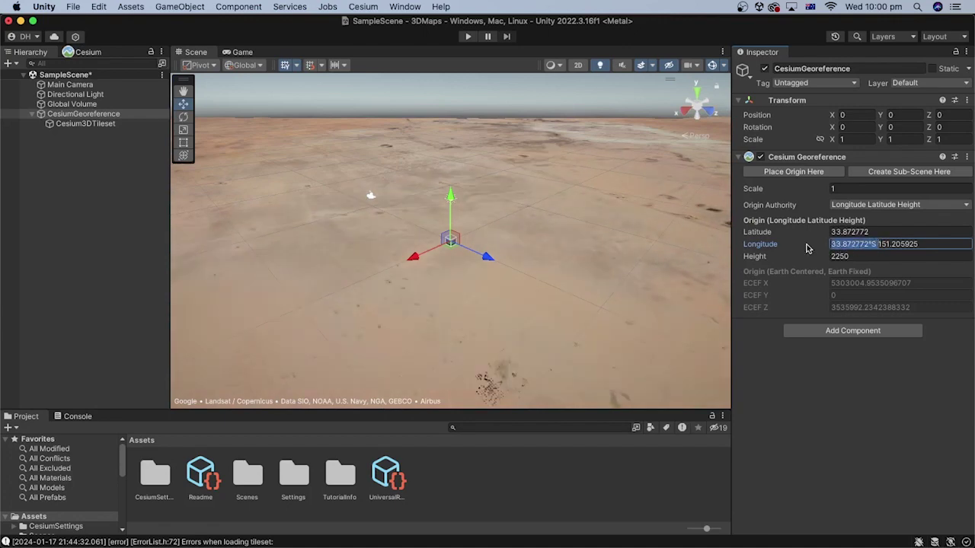
{"action": "key", "text": "BackSpace"}
{"action": "key", "text": "Return"}
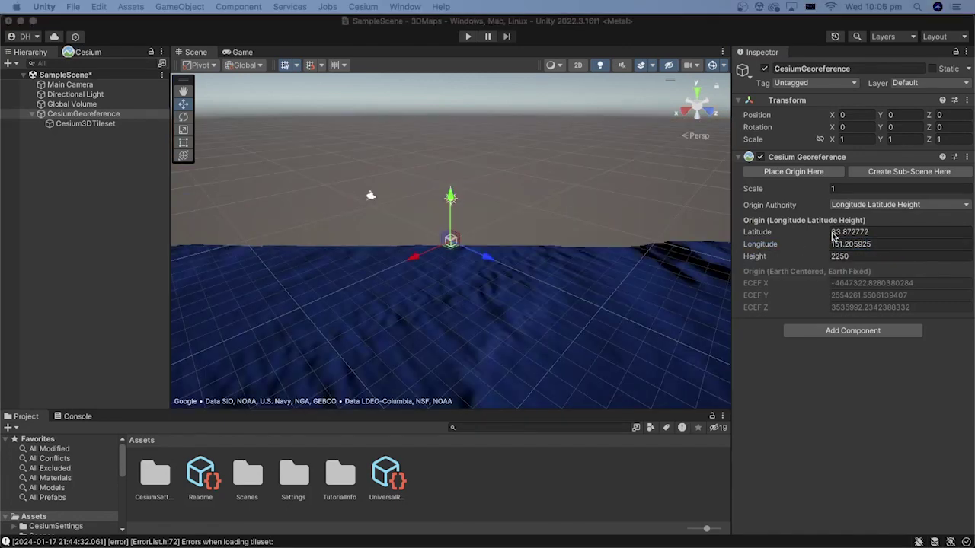
Make the georeference origin latitude negative, setting it to -33.872772 for the southern hemisphere
{"action": "key", "text": "shift+Tab"}
{"action": "type", "text": "-"}
{"action": "key", "text": "Return"}
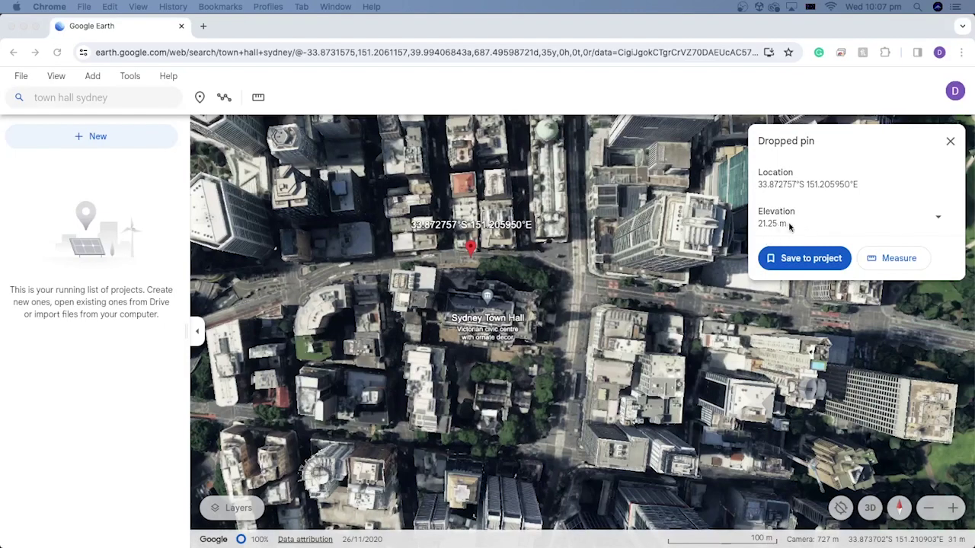
Switch to Unity and set the CesiumGeoreference origin height to 21.25
{"action": "left_click", "coordinate": [22, 26]}
{"action": "left_click", "coordinate": [843, 257]}
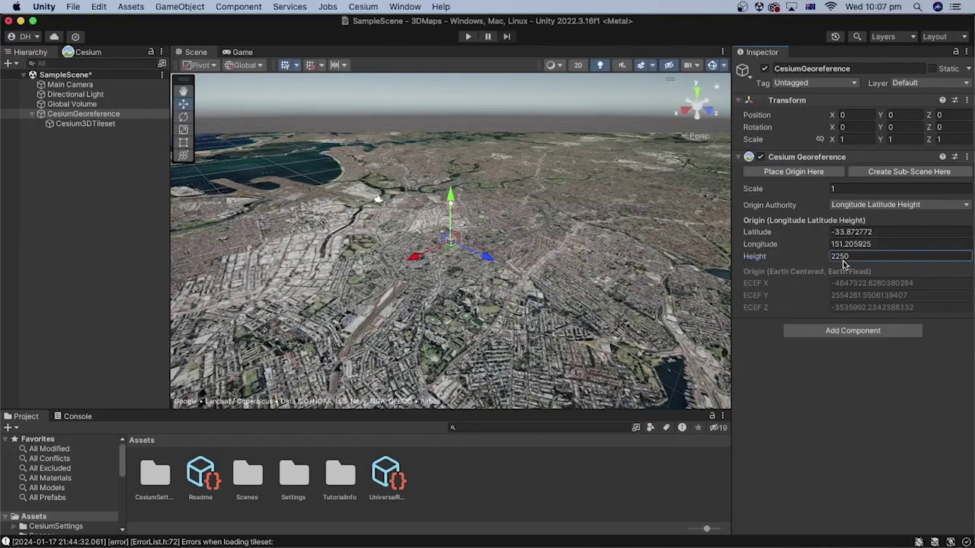
{"action": "double_click", "coordinate": [843, 258]}
{"action": "type", "text": "21"}
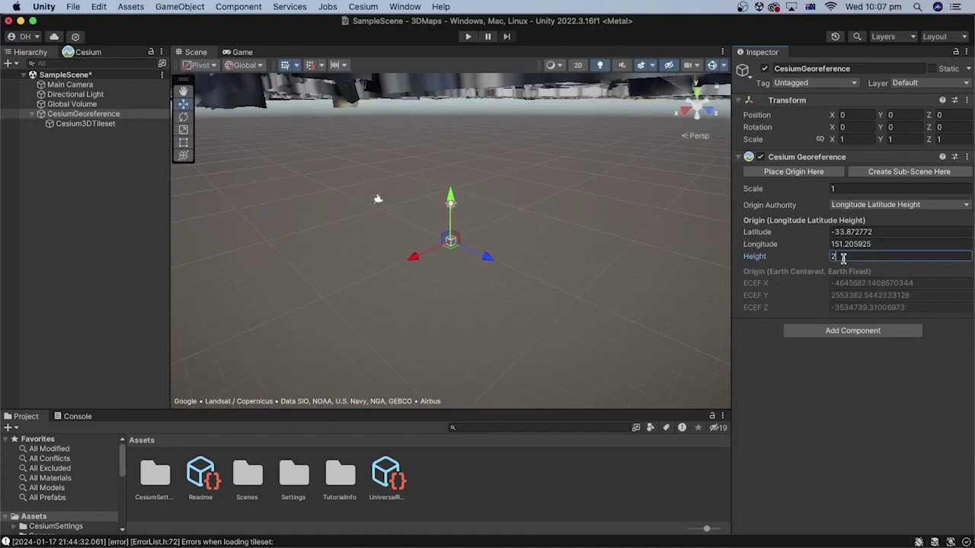
{"action": "type", "text": ".25"}
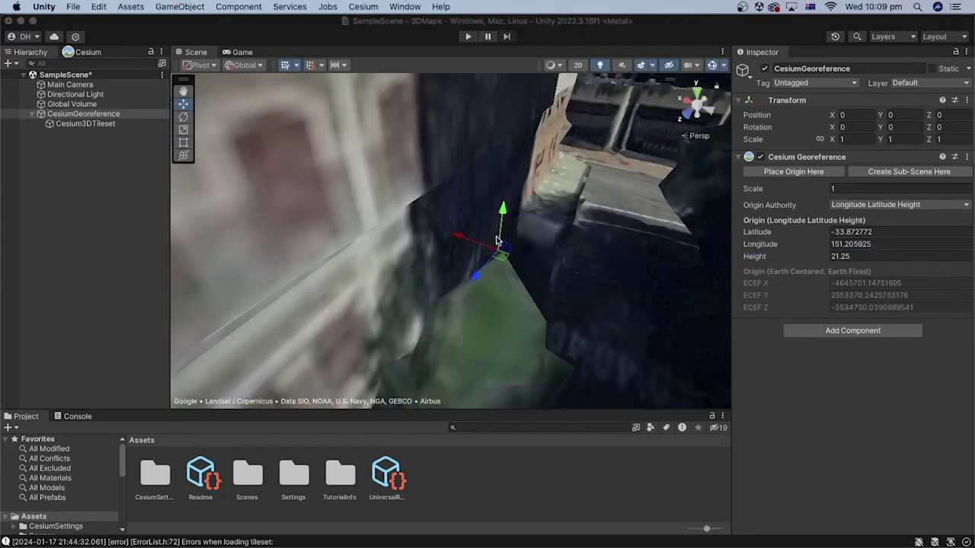
Fly the scene view above the street in front of Sydney Town Hall, facing its clock tower
{"action": "left_click", "coordinate": [498, 242]}
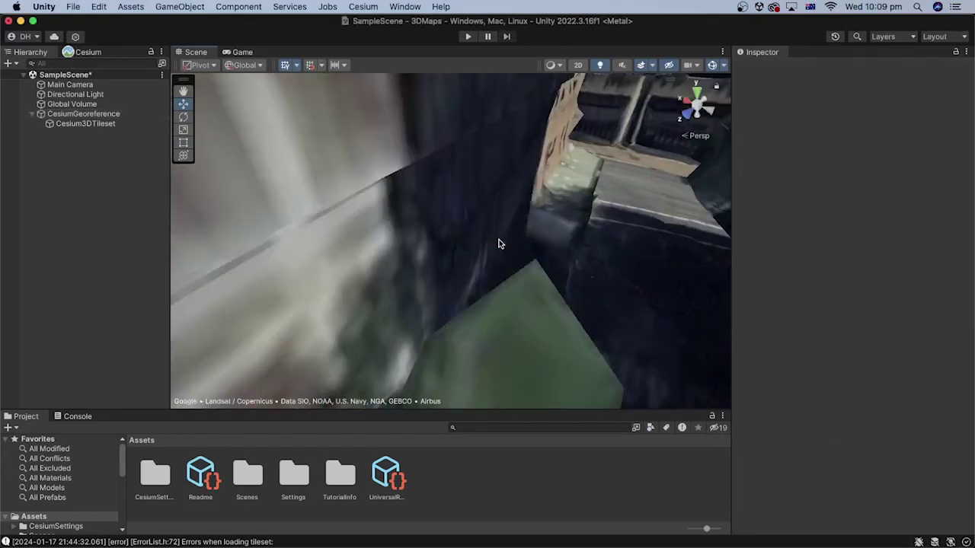
{"action": "scroll", "coordinate": [501, 240], "scroll_direction": "down", "scroll_amount": 2}
{"action": "right_click_drag", "start_coordinate": [541, 241], "coordinate": [503, 243]}
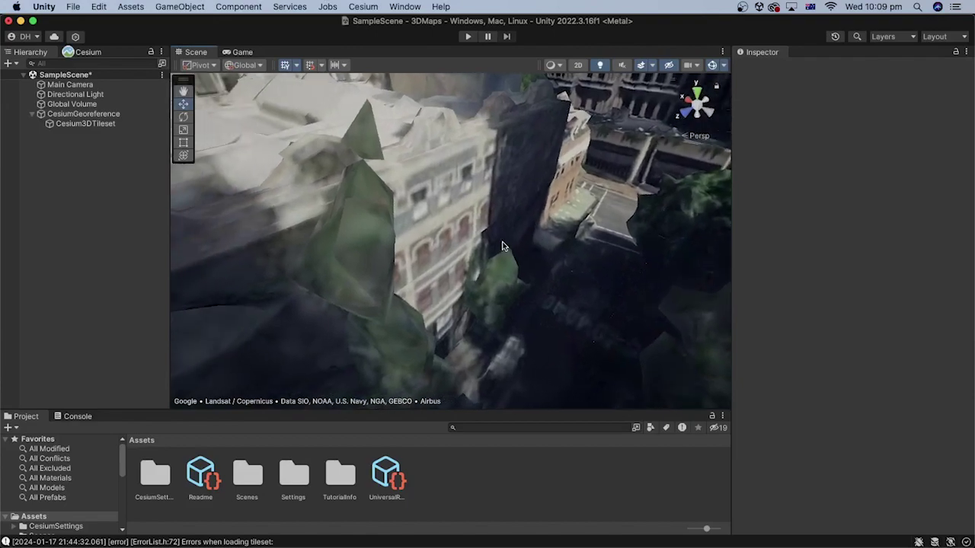
{"action": "scroll", "coordinate": [508, 240], "scroll_direction": "up", "scroll_amount": 3}
{"action": "scroll", "coordinate": [509, 244], "scroll_direction": "down", "scroll_amount": 5}
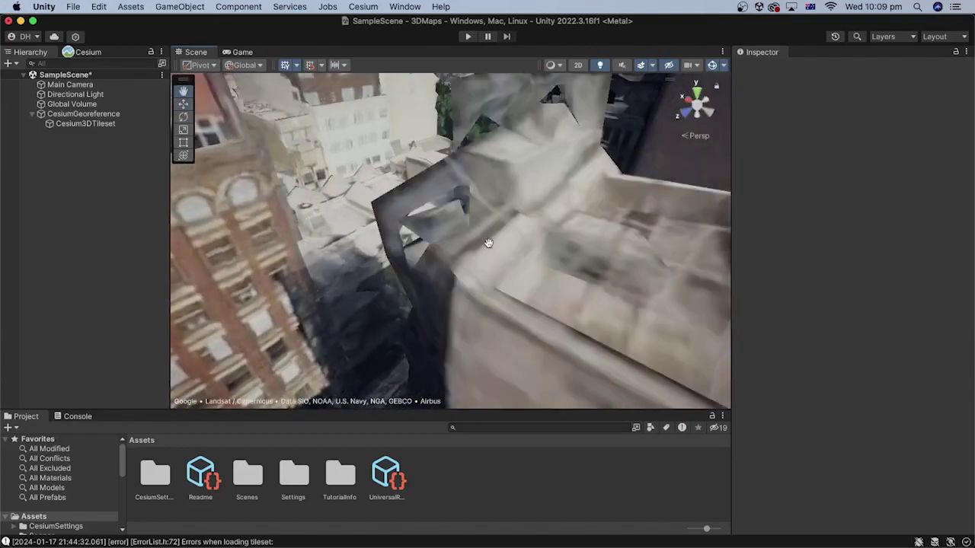
{"action": "middle_click_drag", "start_coordinate": [456, 266], "coordinate": [434, 270]}
{"action": "right_click_drag", "start_coordinate": [465, 340], "coordinate": [314, 349]}
{"action": "left_click_drag", "start_coordinate": [457, 282], "coordinate": [469, 267], "text": "alt"}
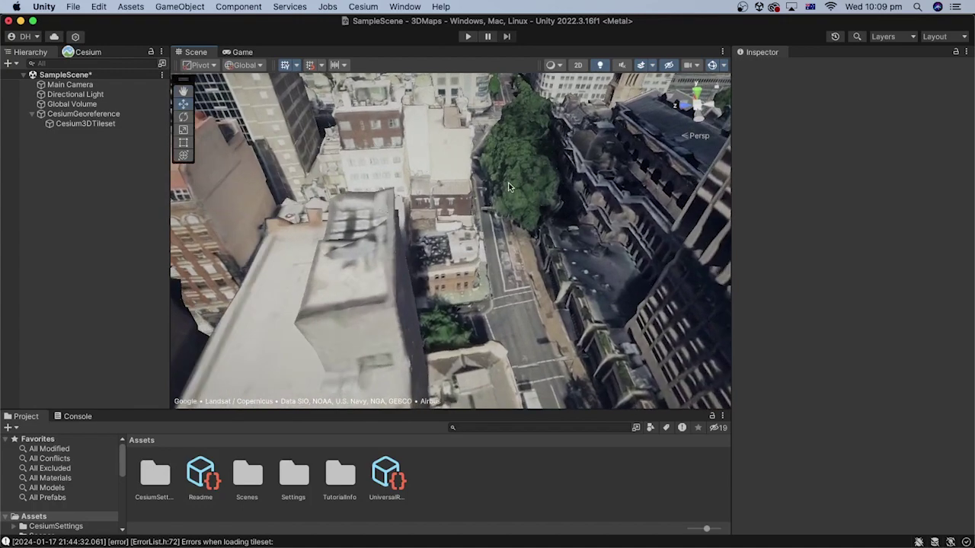
{"action": "middle_click_drag", "start_coordinate": [510, 188], "coordinate": [524, 326]}
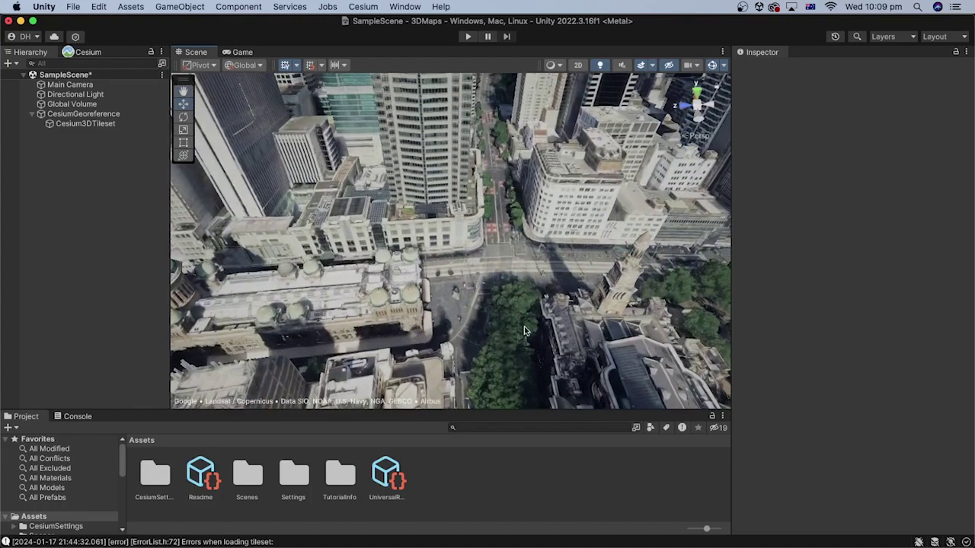
{"action": "middle_click_drag", "start_coordinate": [518, 289], "coordinate": [489, 312]}
{"action": "right_click_drag", "start_coordinate": [477, 334], "coordinate": [624, 332]}
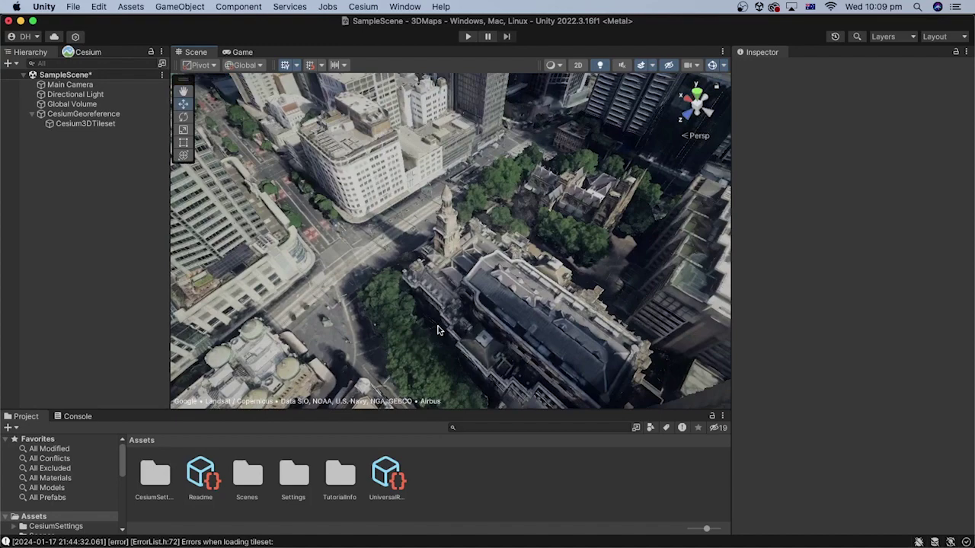
{"action": "middle_click_drag", "start_coordinate": [439, 331], "coordinate": [559, 337]}
{"action": "right_click_drag", "start_coordinate": [534, 312], "coordinate": [613, 326]}
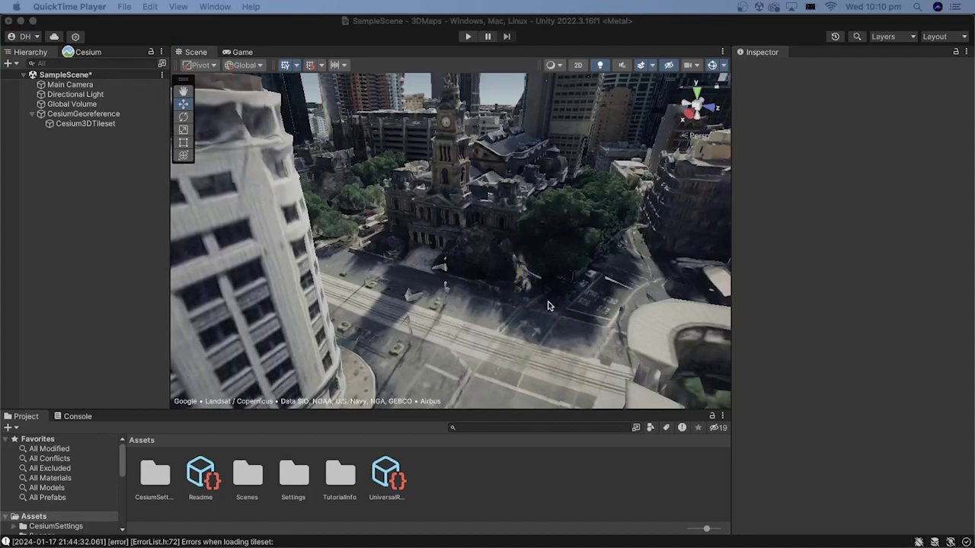
Place the CesiumGeoreference origin at the current scene view position
{"action": "left_click", "coordinate": [225, 29]}
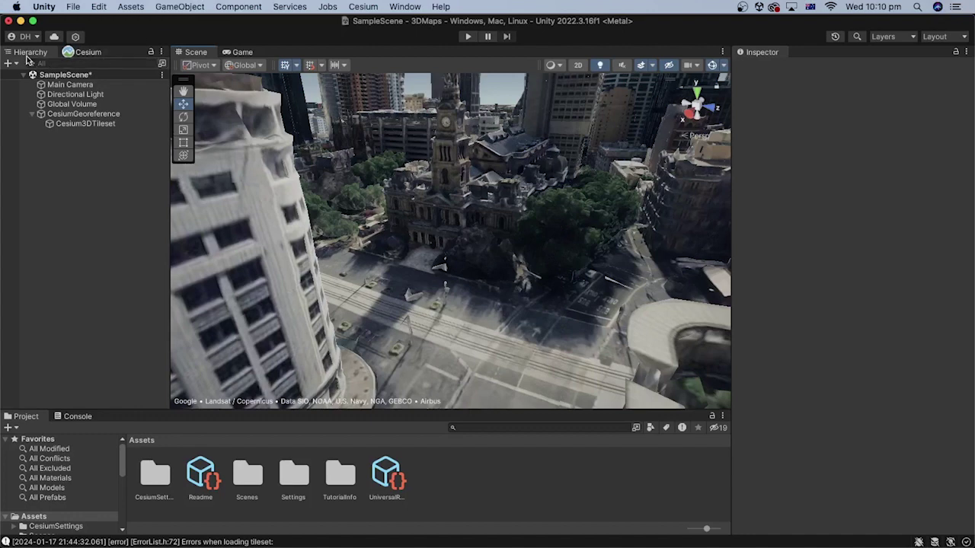
{"action": "left_click", "coordinate": [83, 114]}
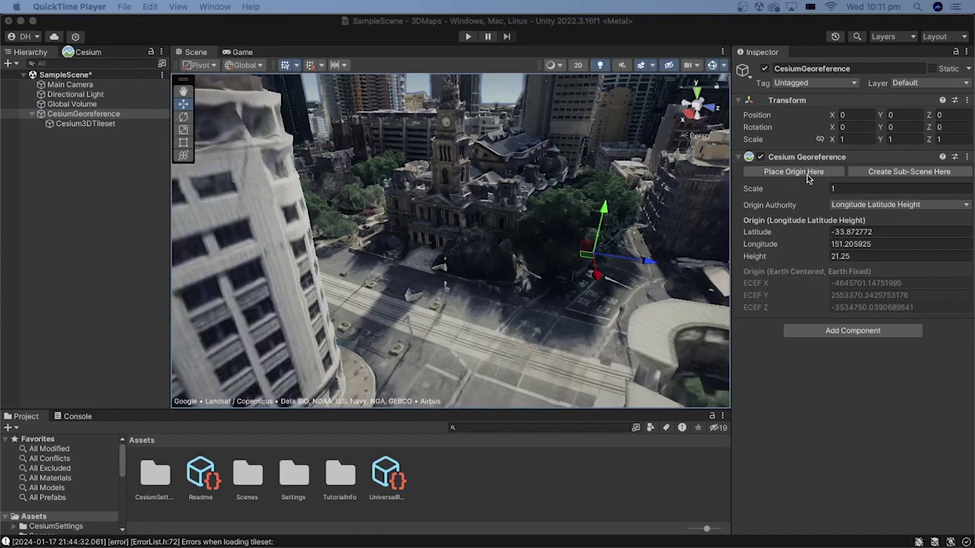
{"action": "left_click", "coordinate": [807, 178]}
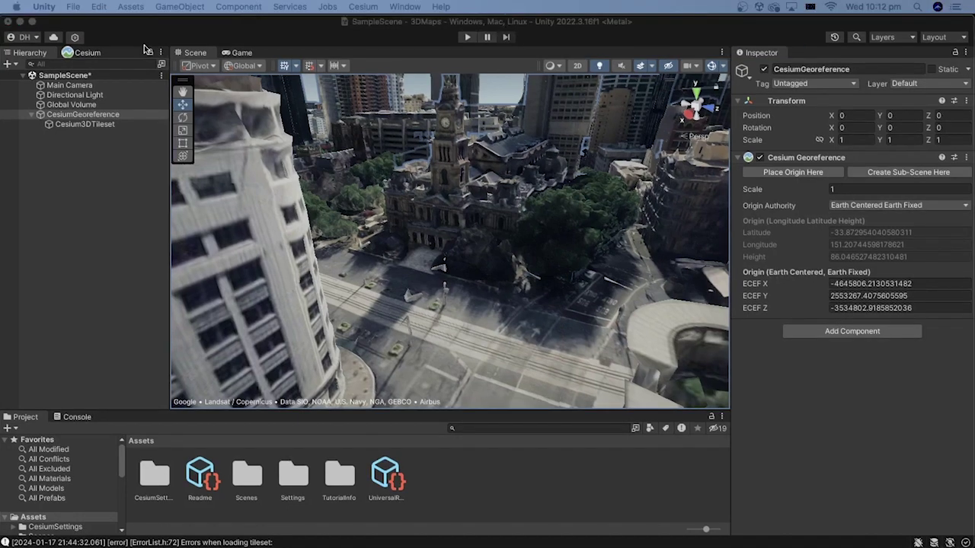
Add Cesium's Dynamic Camera to the scene under CesiumGeoreference
{"action": "left_click", "coordinate": [114, 49]}
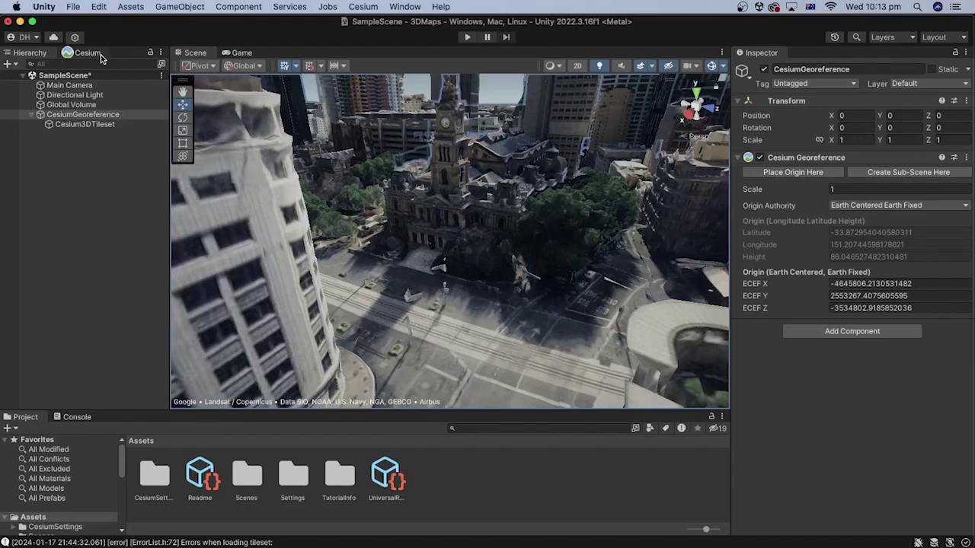
{"action": "left_click", "coordinate": [87, 53]}
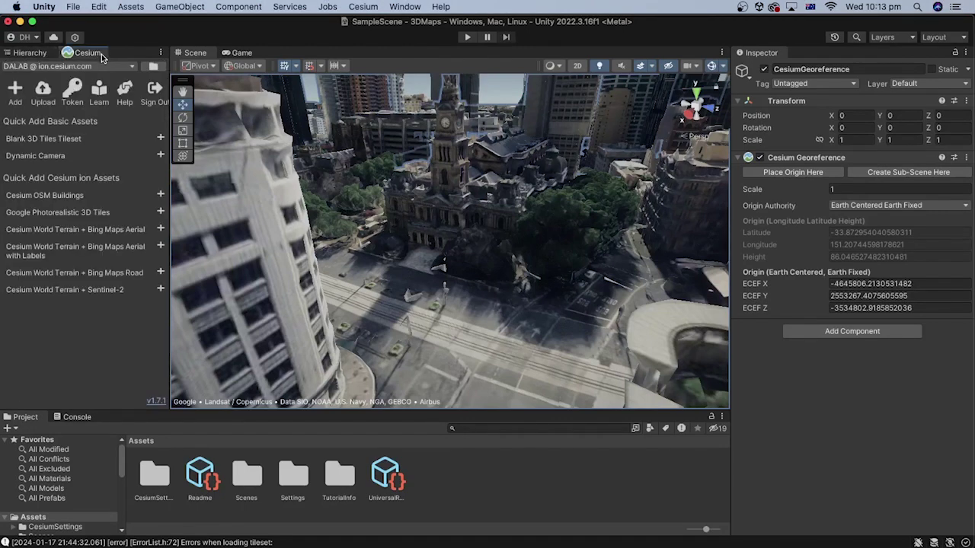
{"action": "left_click", "coordinate": [160, 156]}
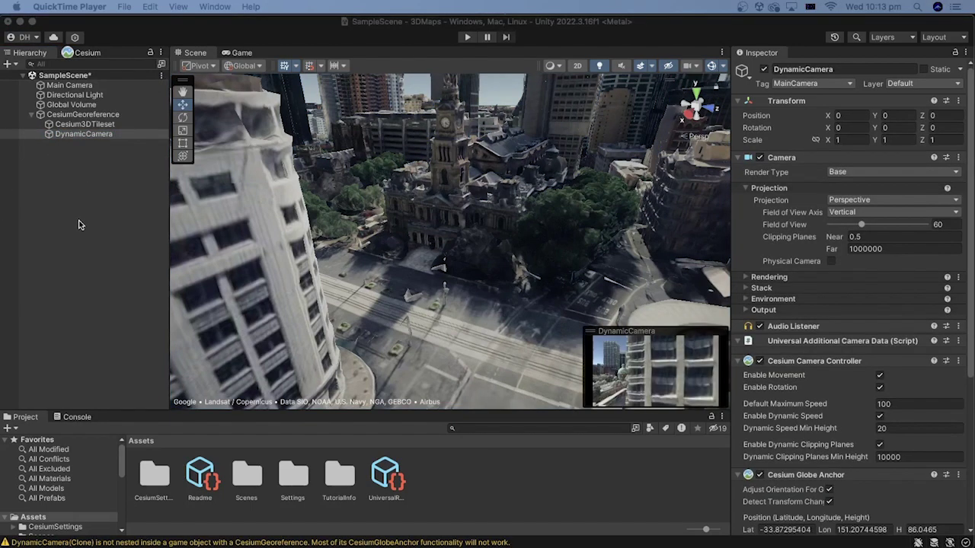
{"action": "left_click", "coordinate": [86, 224]}
{"action": "left_click", "coordinate": [86, 223]}
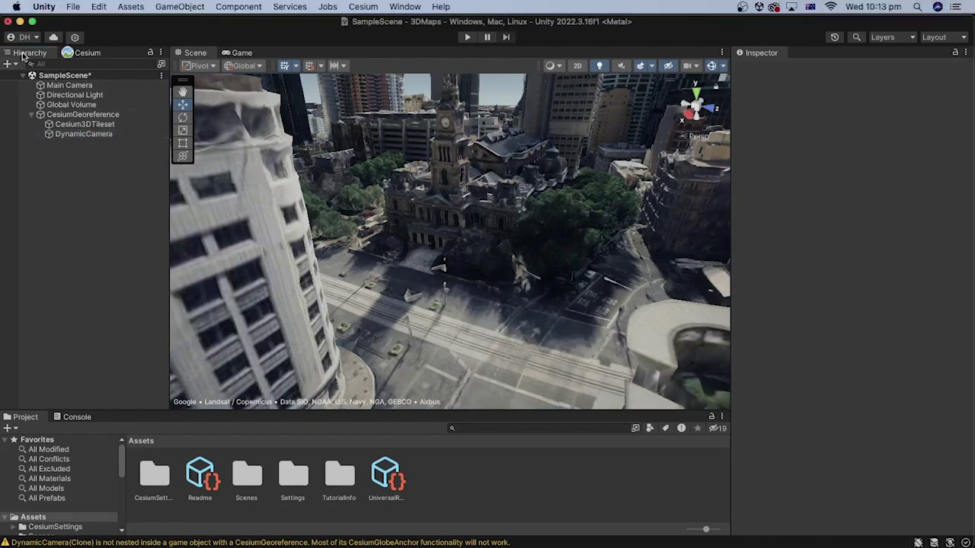
Delete the default Main Camera from the scene
{"action": "left_click", "coordinate": [65, 85]}
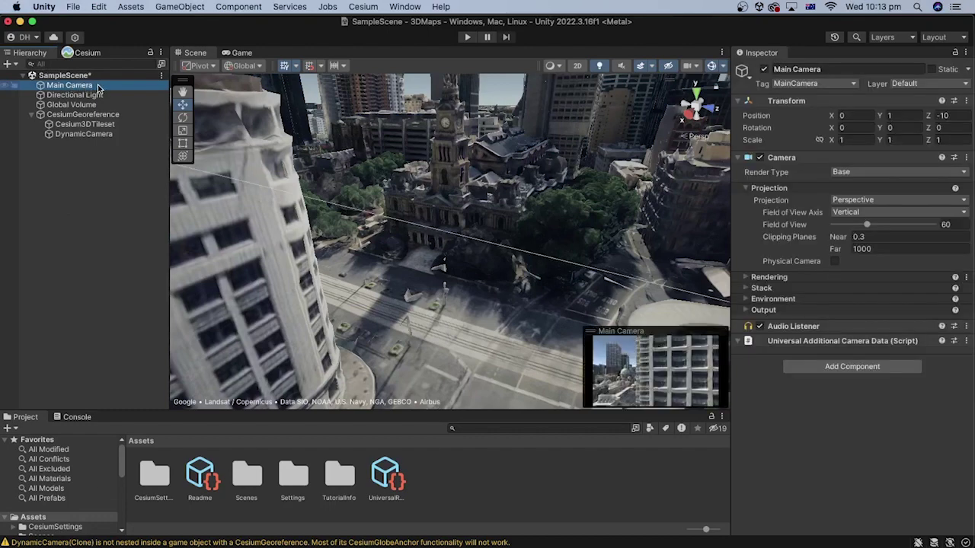
{"action": "right_click", "coordinate": [97, 88]}
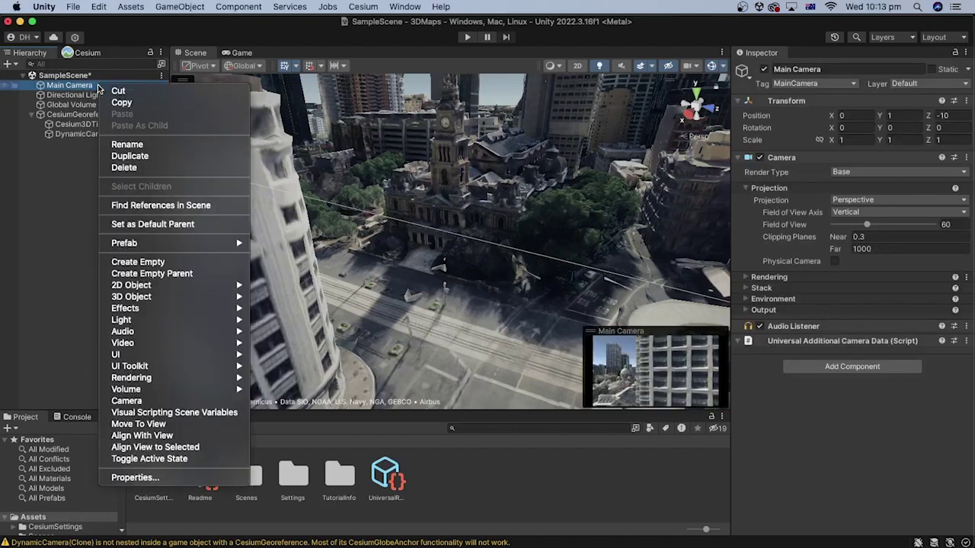
{"action": "left_click", "coordinate": [138, 168]}
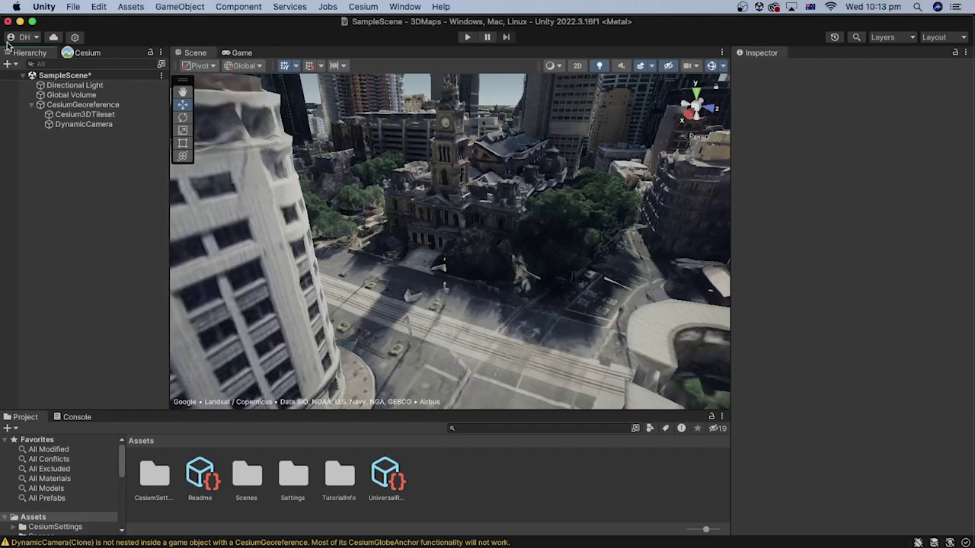
Set the Cesium3DTileset's Maximum Screen Space Error to 45
{"action": "left_click", "coordinate": [125, 116]}
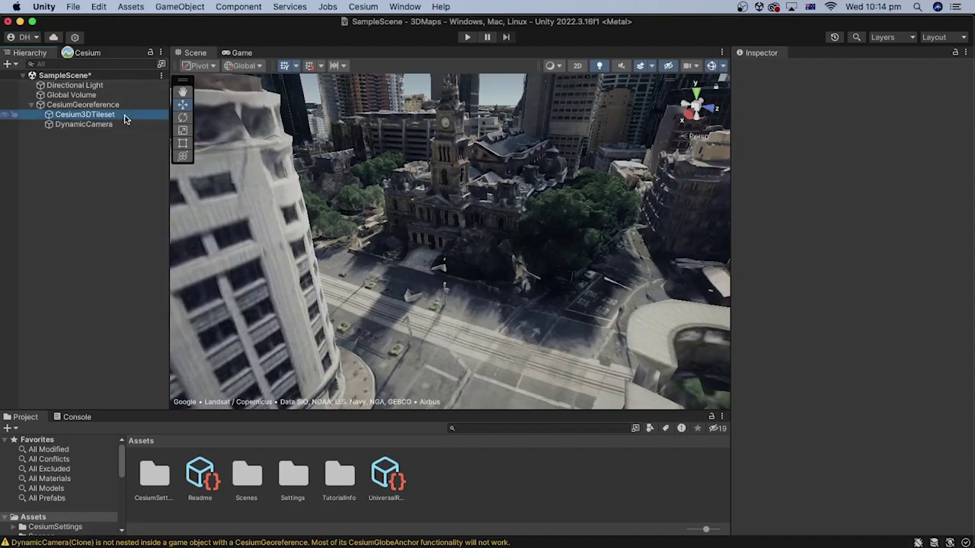
{"action": "key", "text": "super+Tab"}
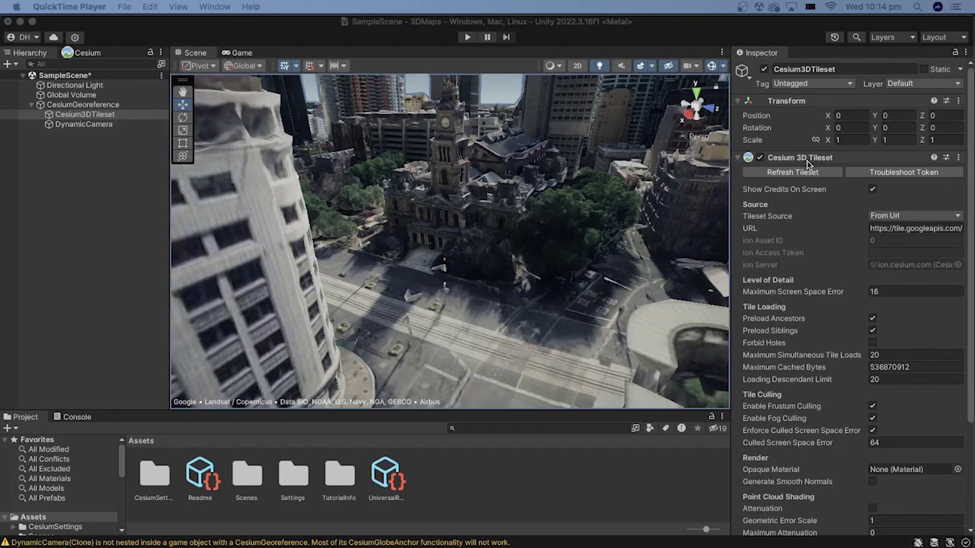
{"action": "left_click", "coordinate": [890, 292]}
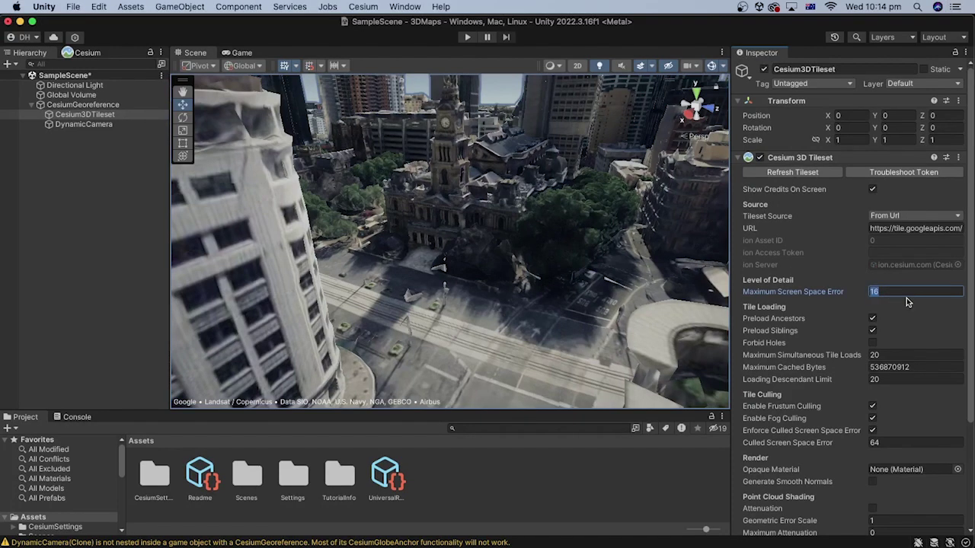
{"action": "type", "text": "45"}
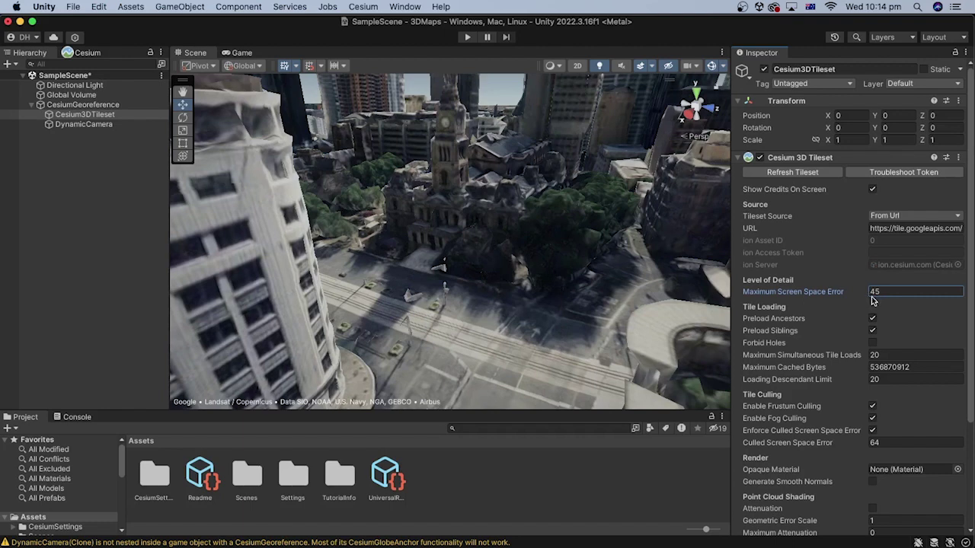
Run the scene in play mode and fly the dynamic camera forward through the Sydney streets
{"action": "left_click", "coordinate": [467, 37]}
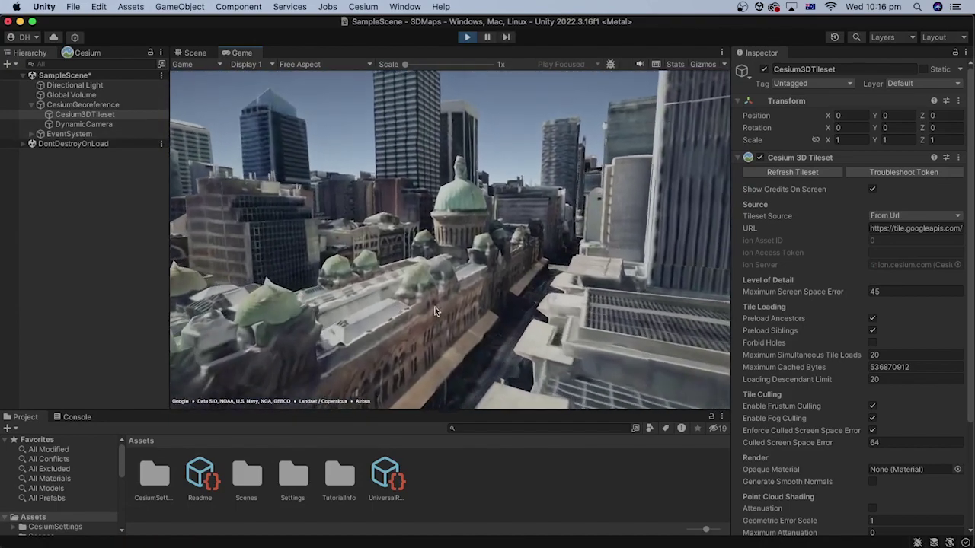
{"action": "key", "text": "w"}
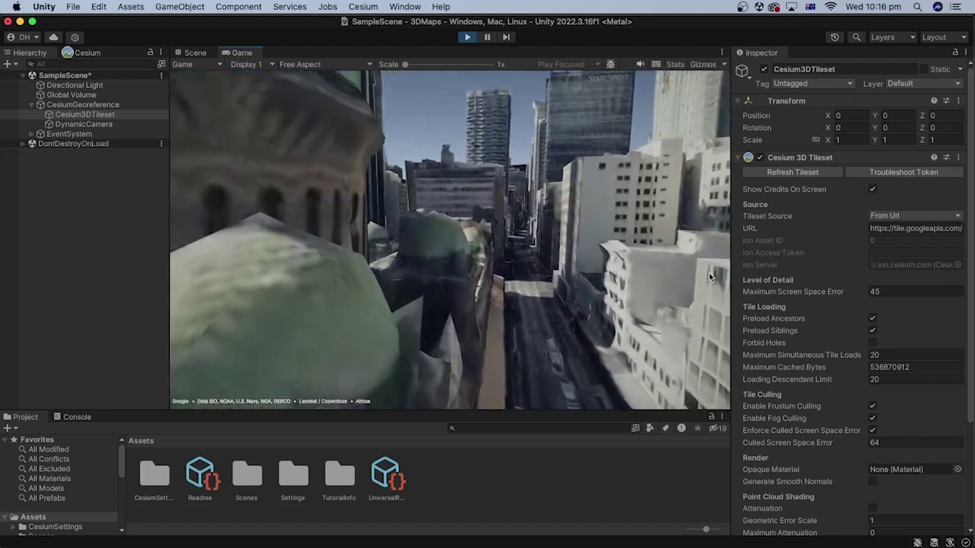
{"action": "key", "text": "w"}
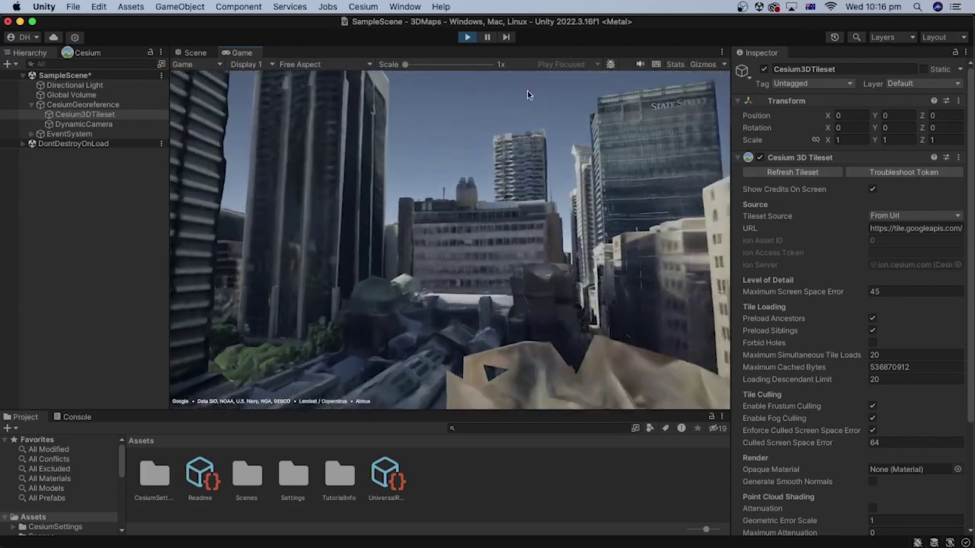
{"action": "key", "text": "w"}
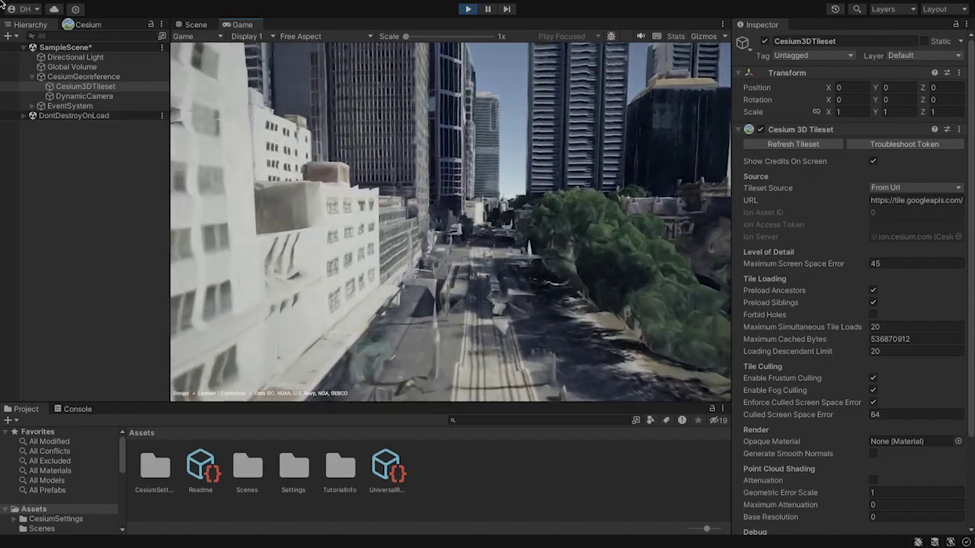
{"action": "mouse_move", "coordinate": [33, 6]}
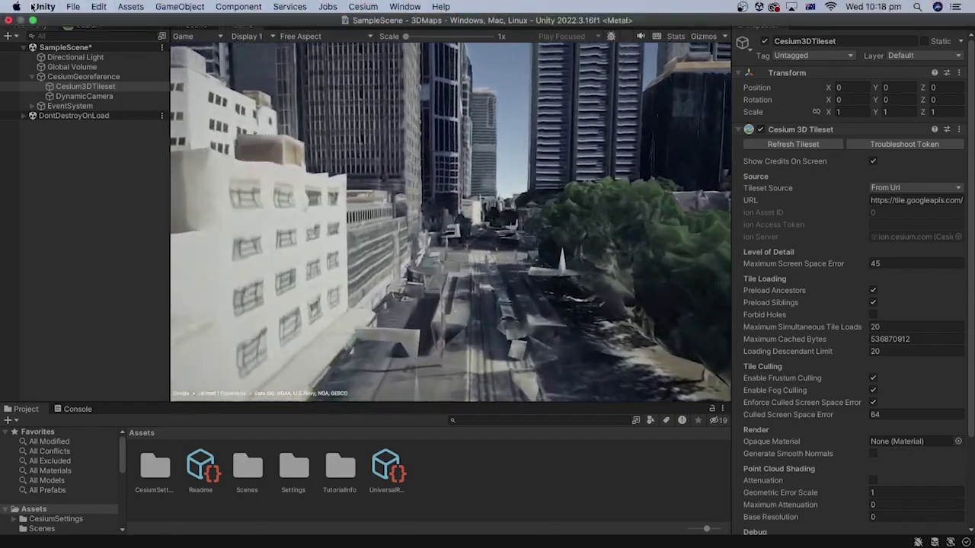